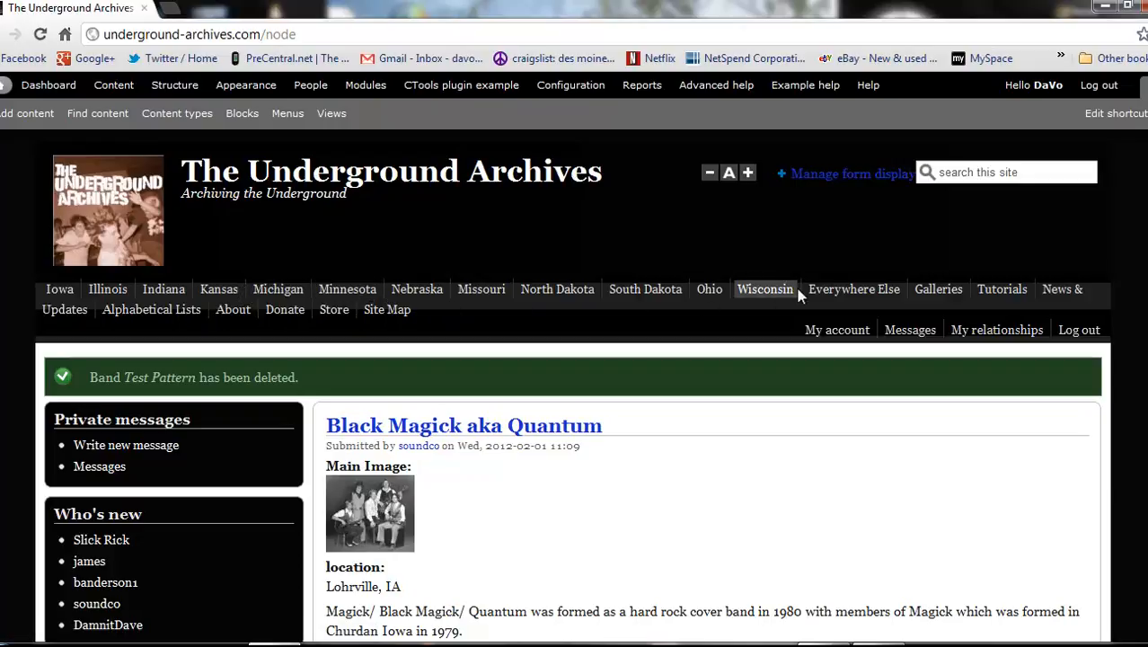
Open the Iowa section of the archives and go to its Central Iowa regional page.
left_click(63, 310)
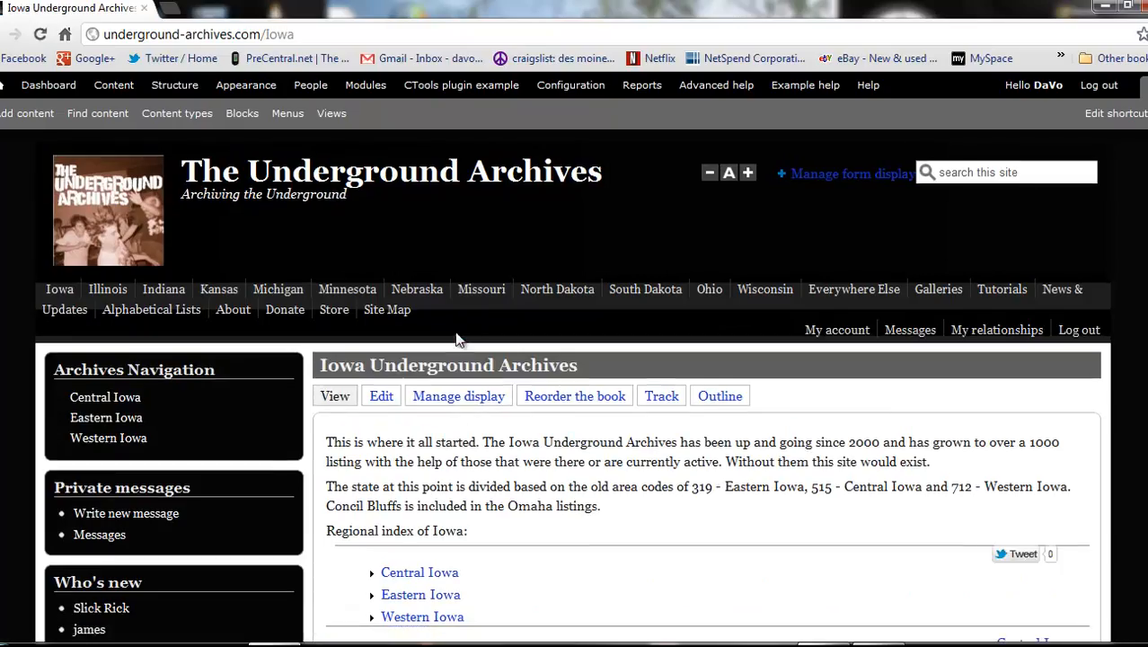
scroll(458, 337, "down", 3)
scroll(455, 331, "up", 2)
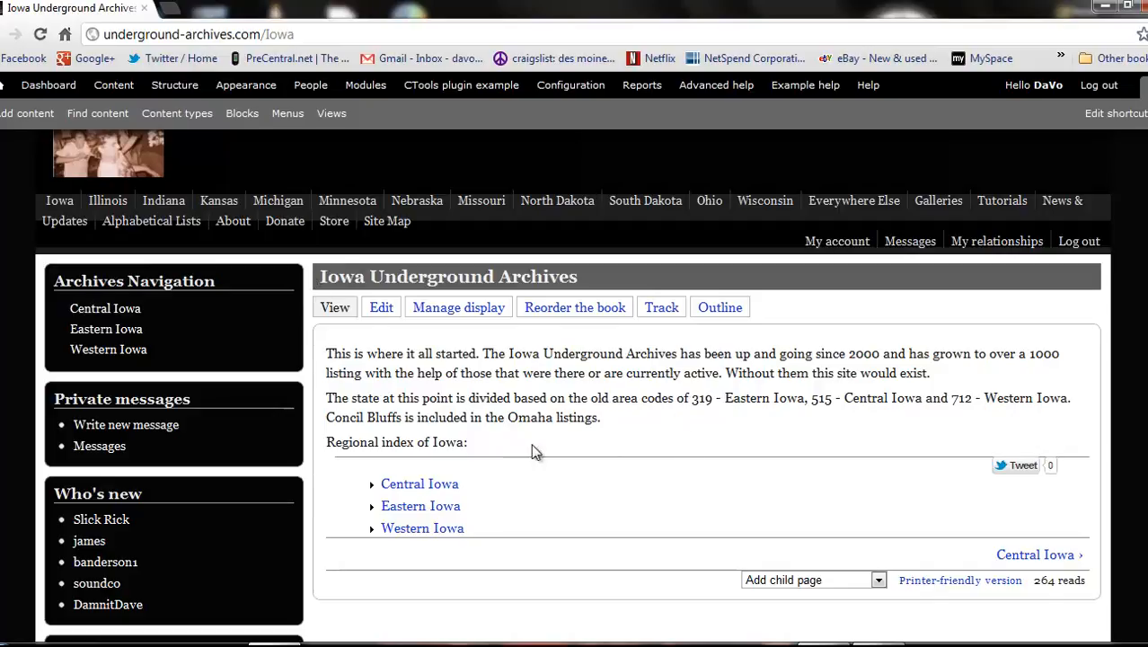
left_click(400, 485)
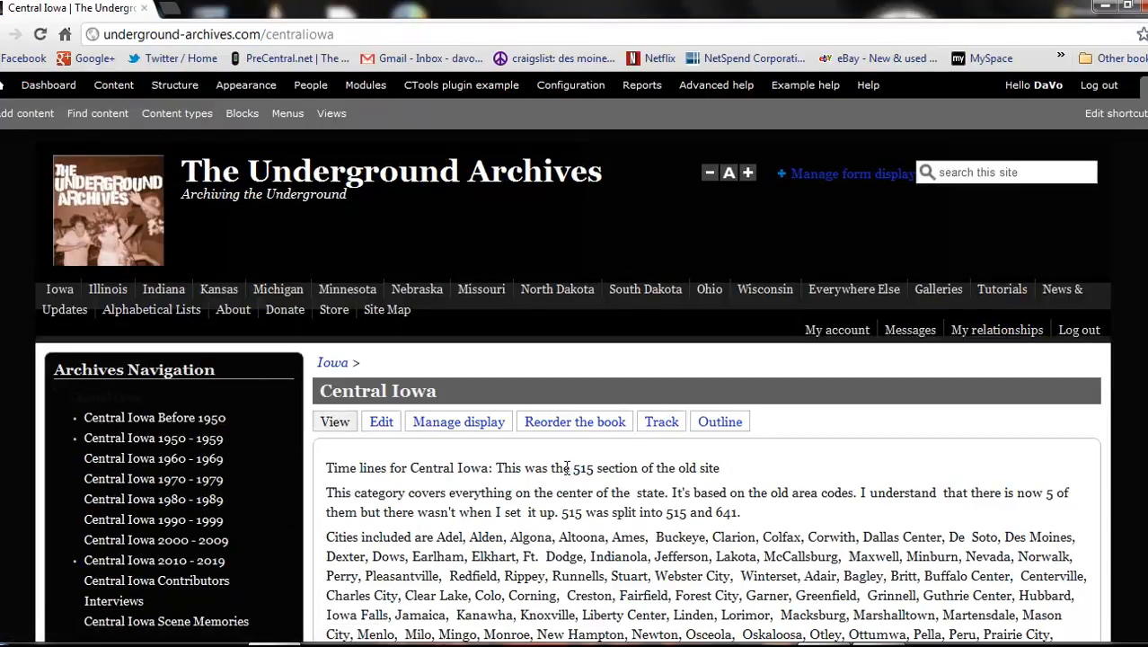
Look through the Central Iowa index and open the Central Iowa 1980 - 1989 timeline.
scroll(566, 468, "down", 3)
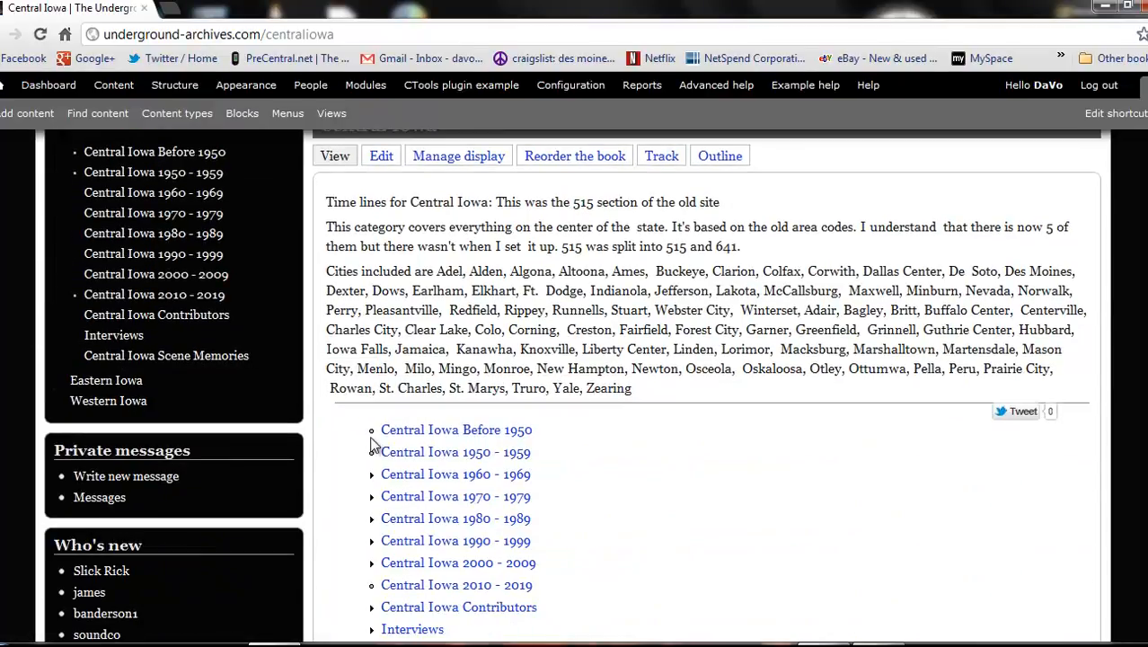
scroll(590, 458, "down", 3)
scroll(590, 458, "up", 1)
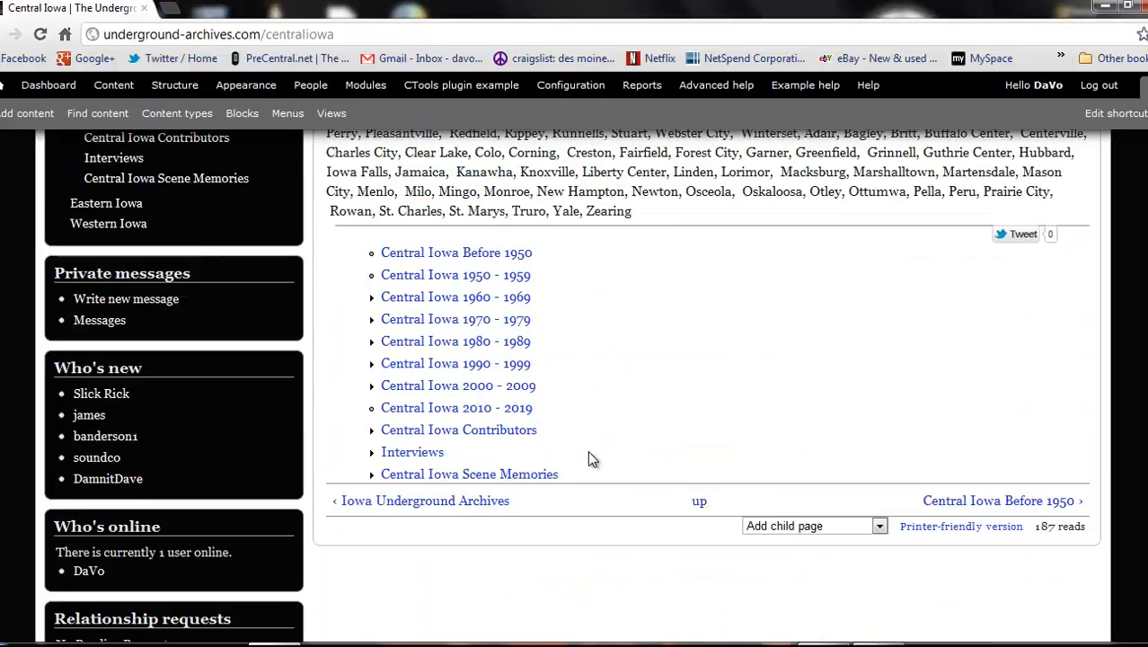
scroll(589, 452, "up", 5)
scroll(589, 452, "down", 5)
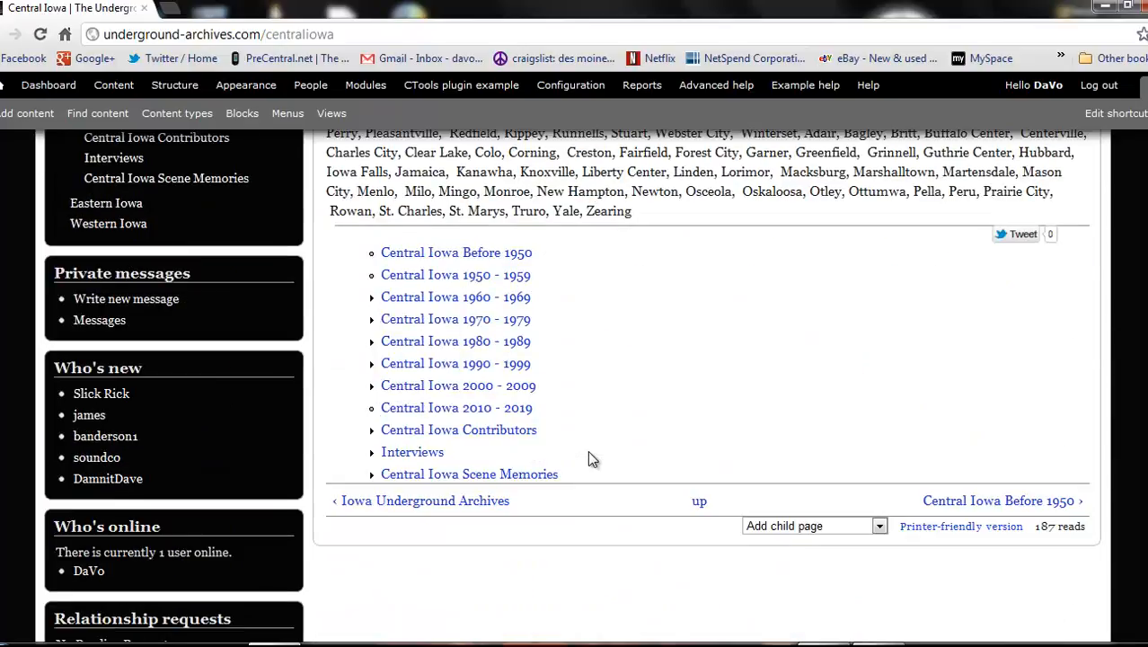
scroll(588, 459, "up", 1)
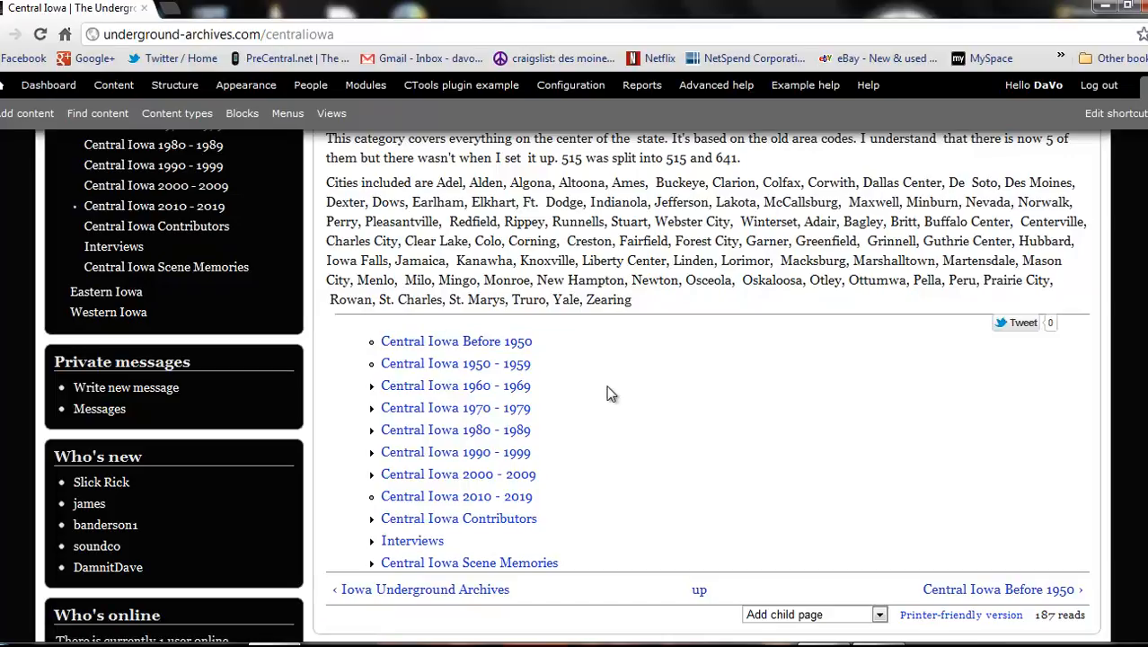
left_click(477, 436)
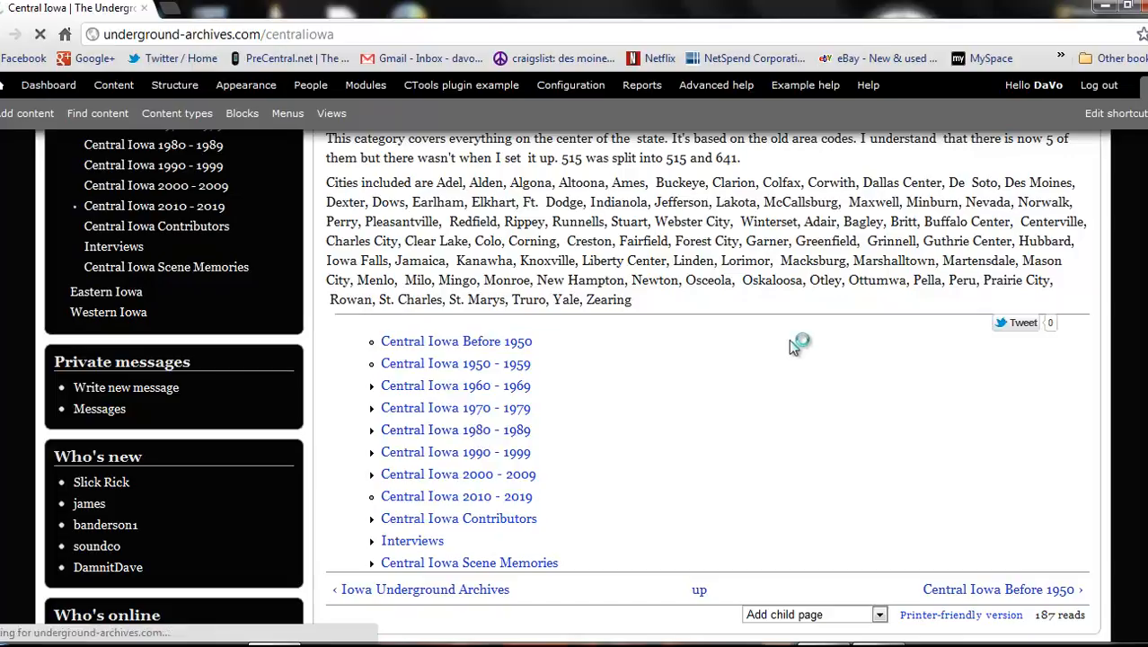
Start a new Band child page under the Central Iowa 1980 - 1989 timeline.
scroll(530, 443, "down", 4)
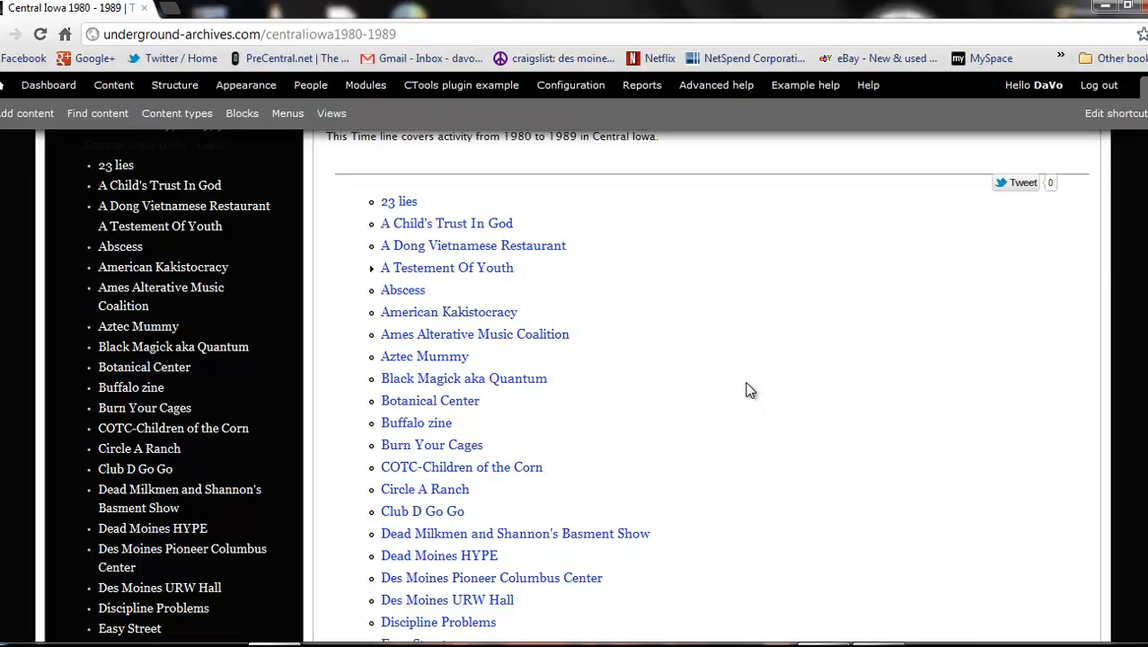
scroll(751, 391, "down", 10)
scroll(750, 391, "down", 6)
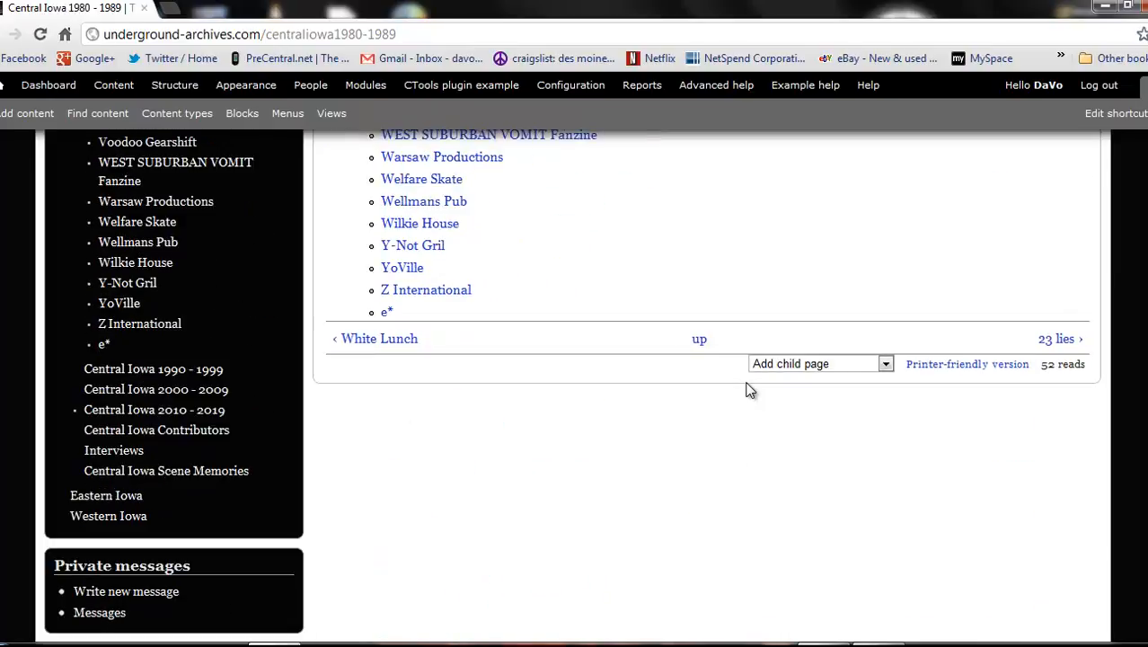
scroll(575, 409, "up", 6)
scroll(608, 401, "down", 6)
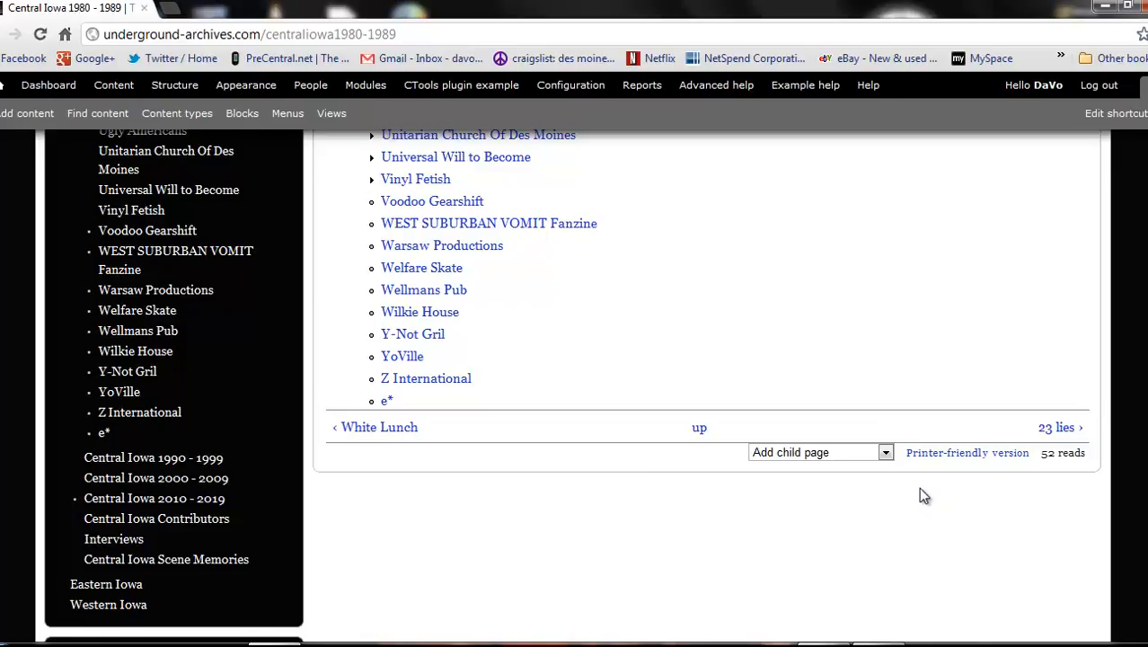
left_click(885, 453)
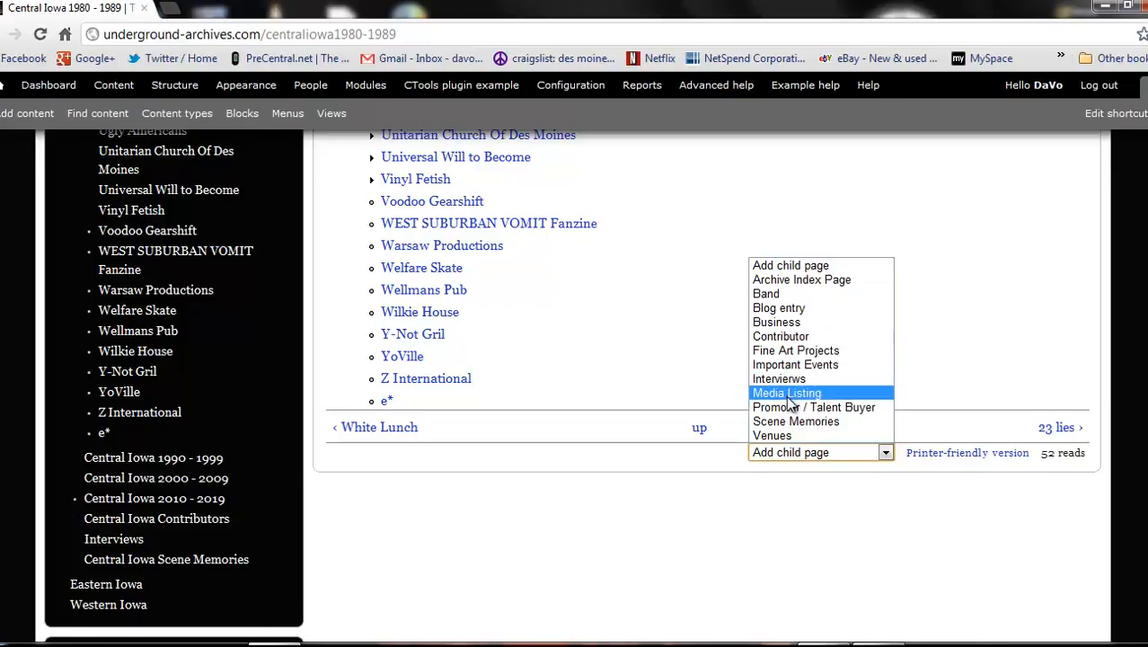
left_click(766, 294)
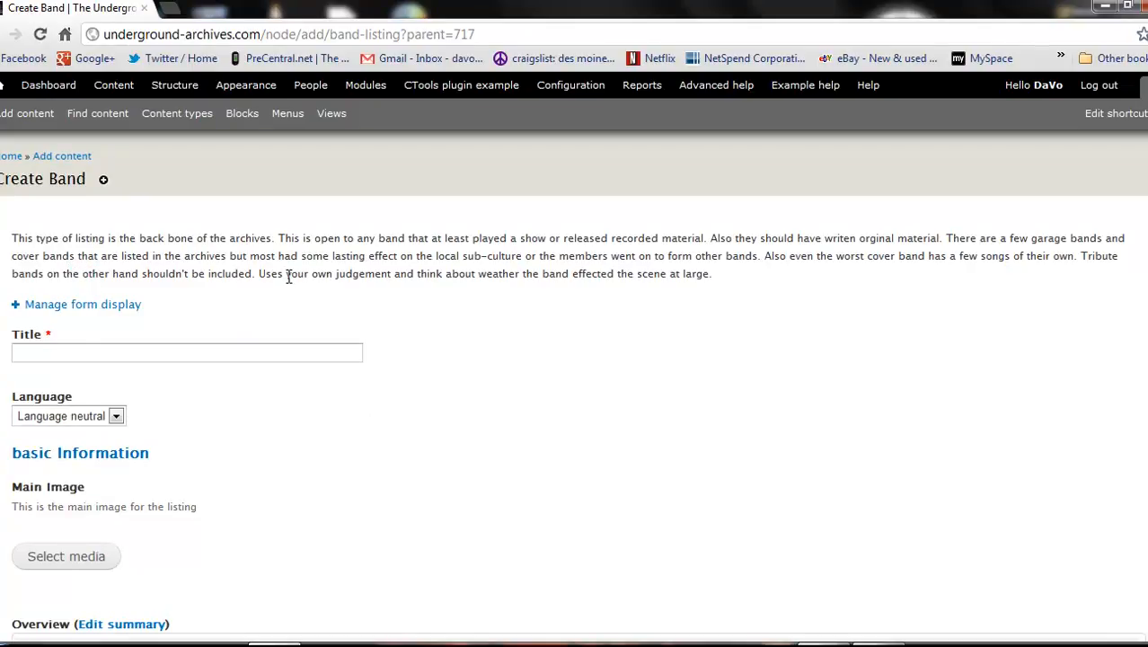
Title the new band listing Test Pattern, using the suggested earlier entry.
scroll(289, 276, "down", 1)
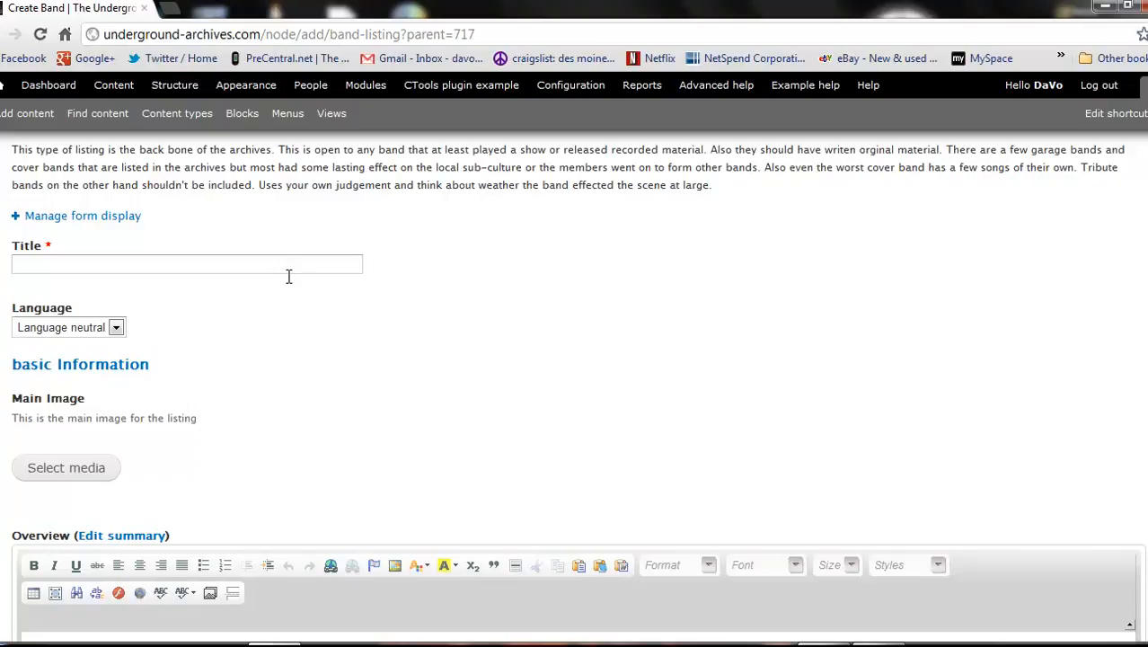
left_click(136, 264)
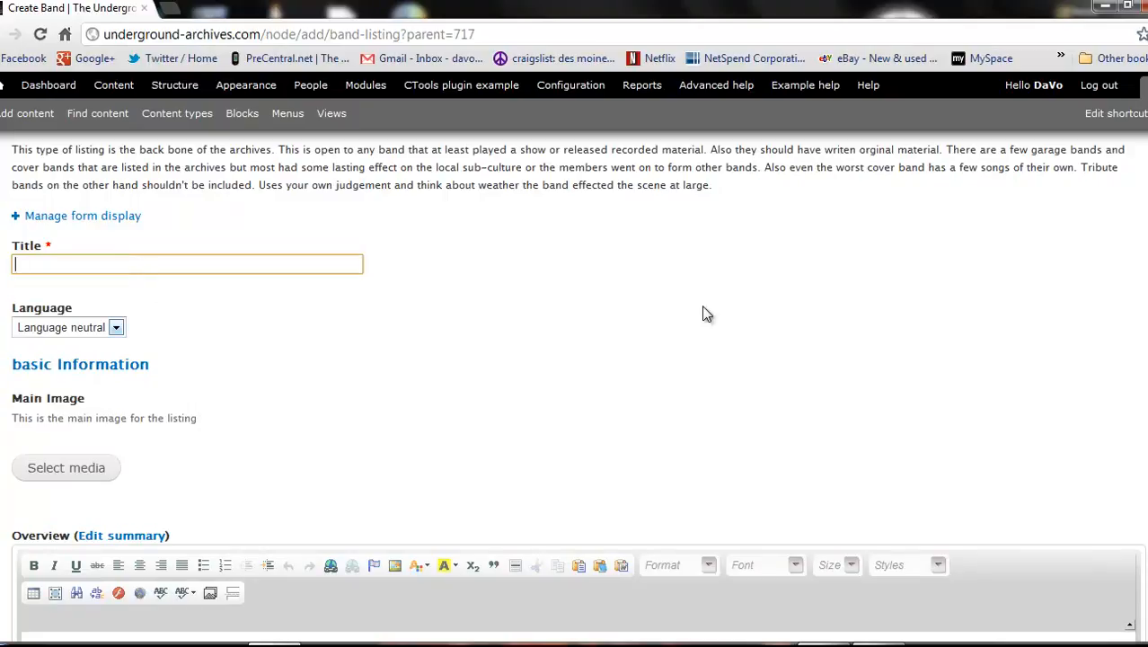
type("Te")
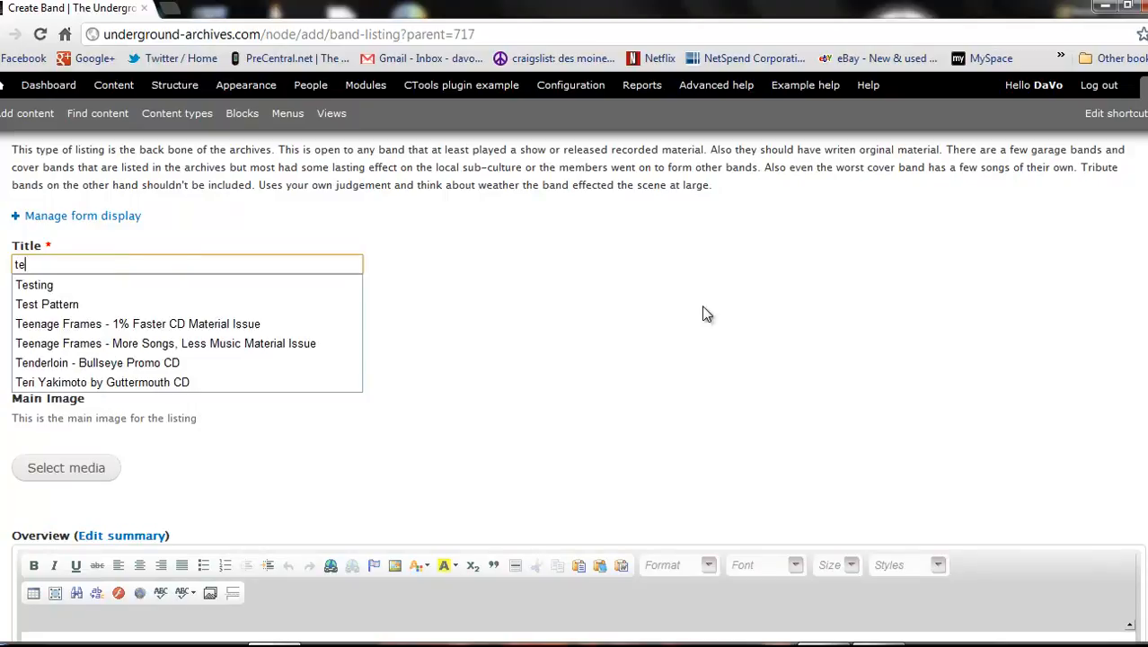
key("BackSpace")
key("BackSpace")
type("Test")
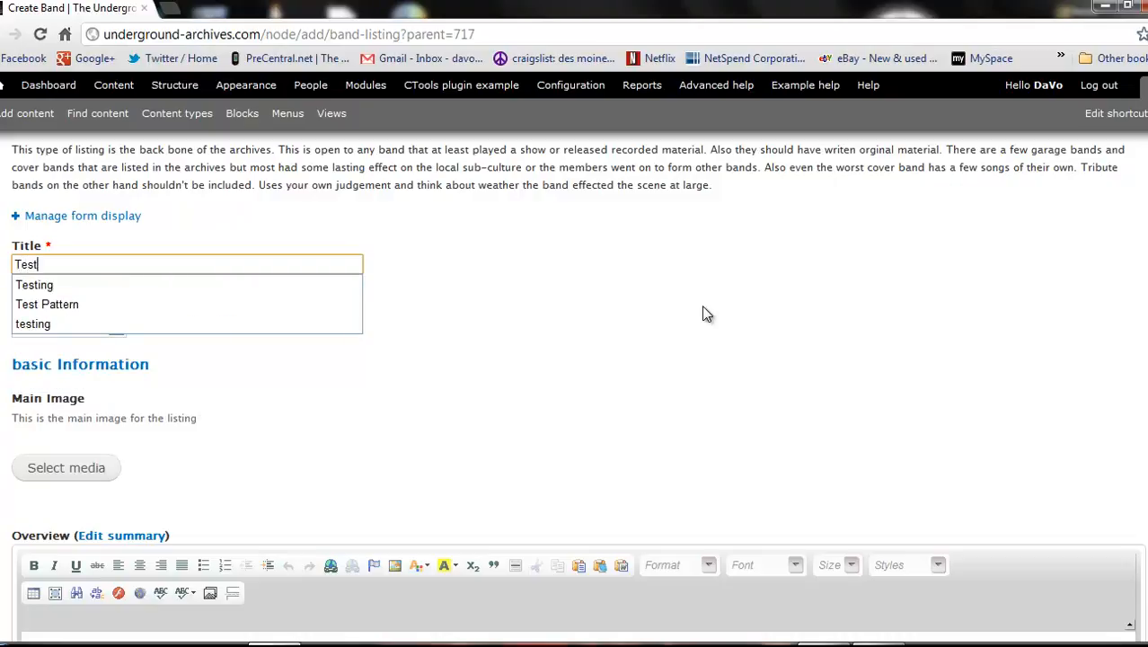
key("Down")
key("Down")
key("Return")
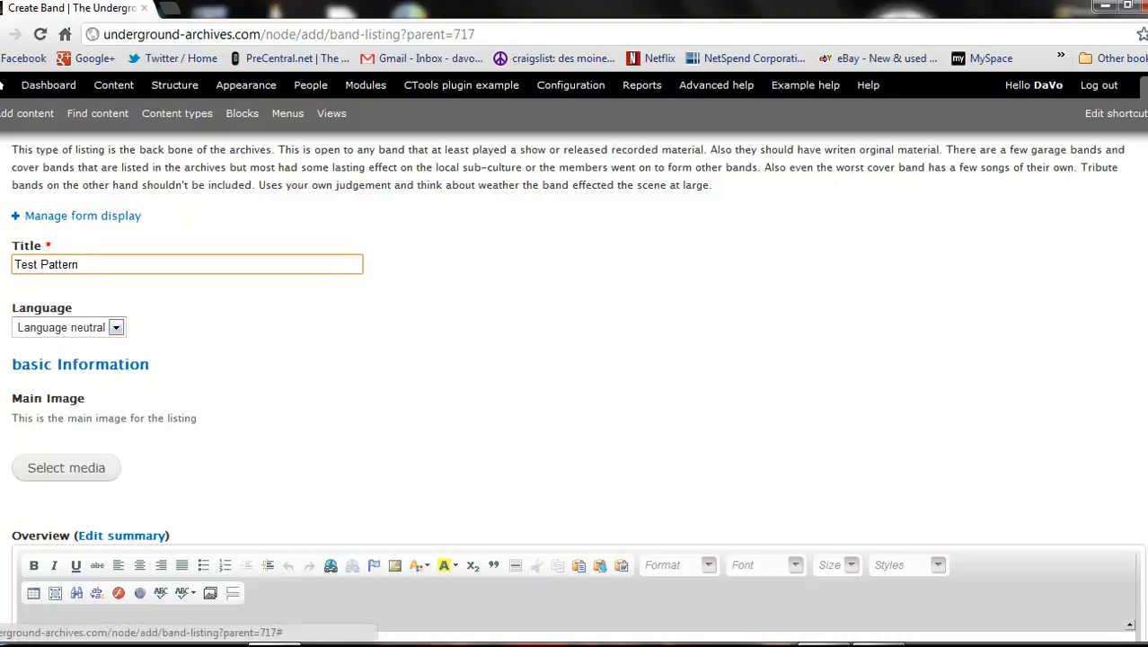
Open media selection for the main image and review the Upload, Web and Remote URL sources.
left_click(35, 474)
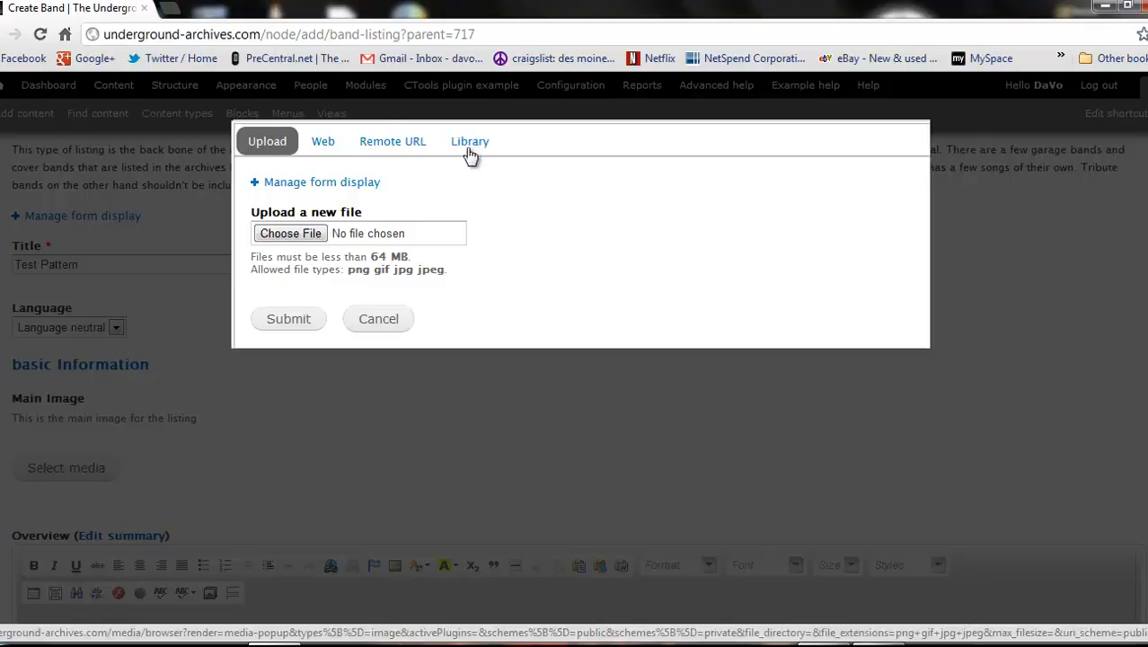
left_click(306, 233)
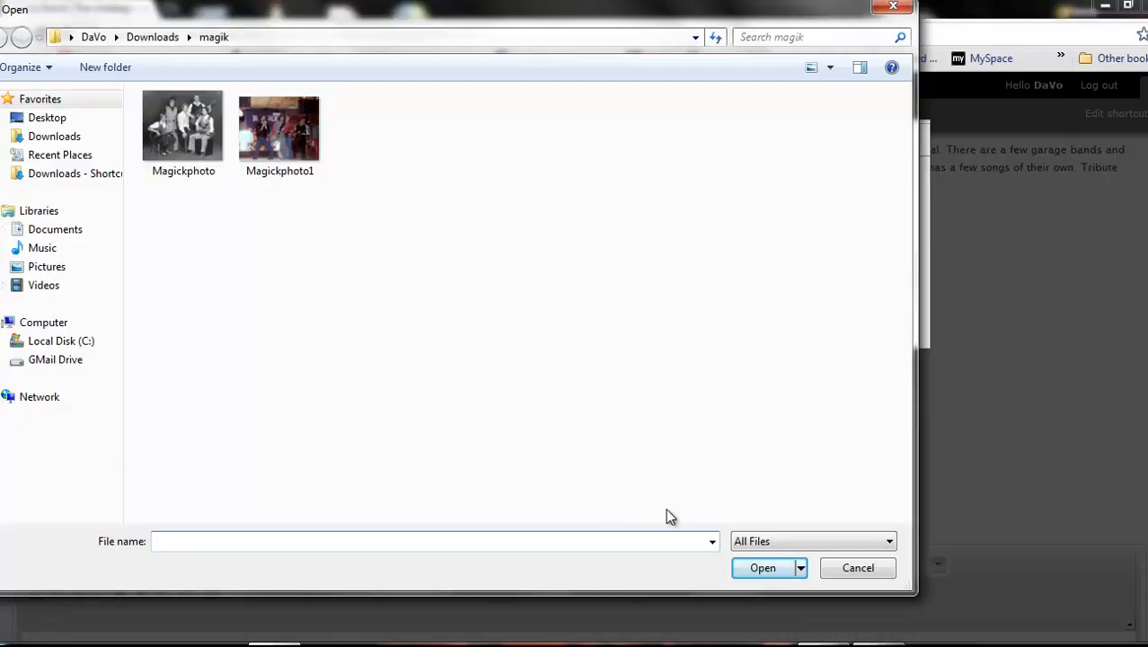
left_click(849, 572)
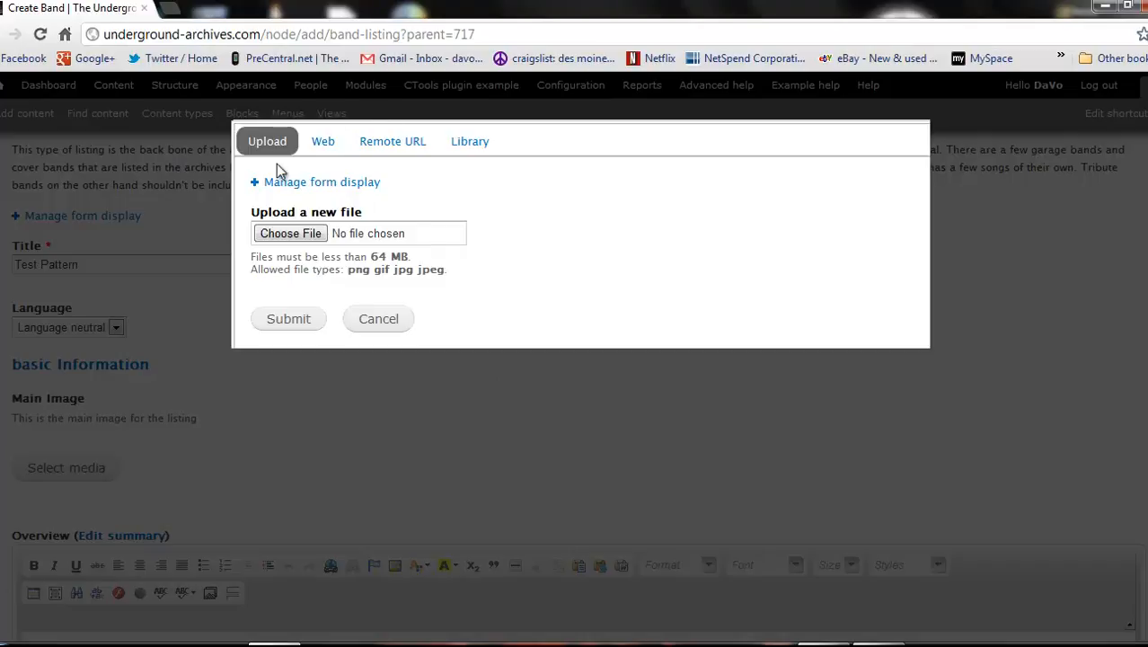
left_click(325, 146)
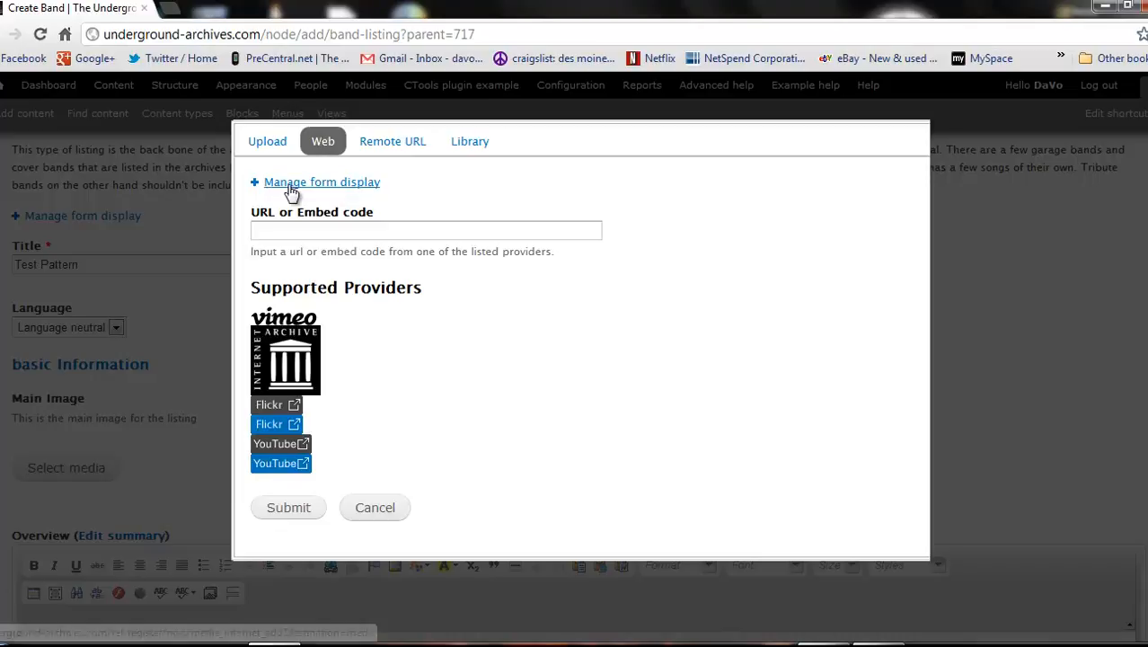
left_click(270, 232)
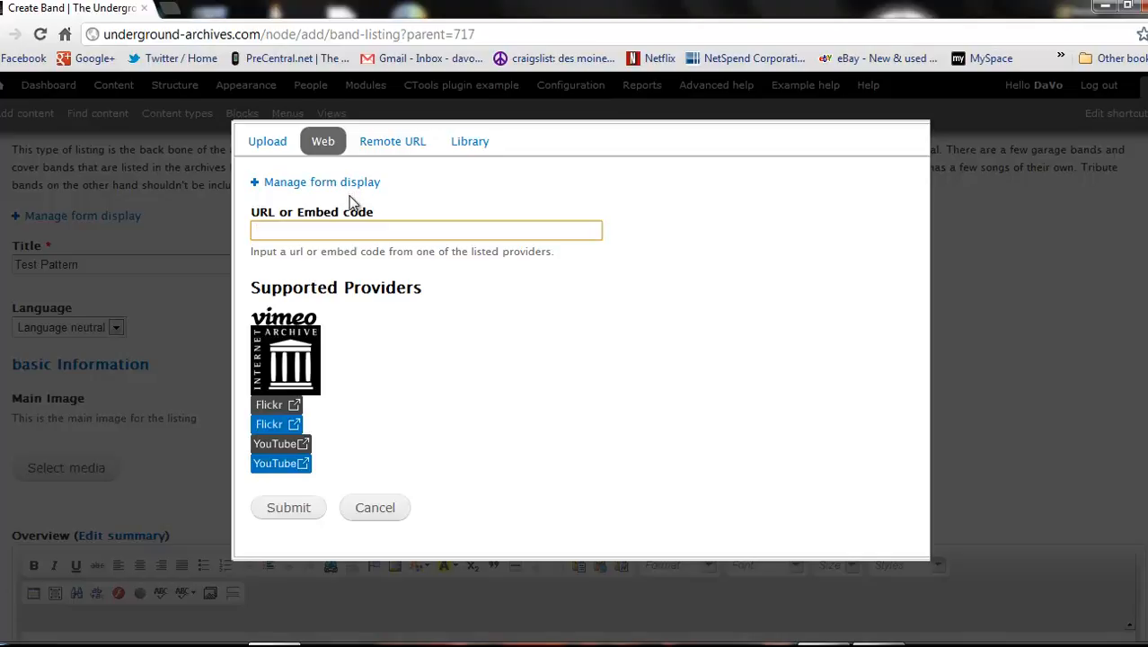
left_click(390, 148)
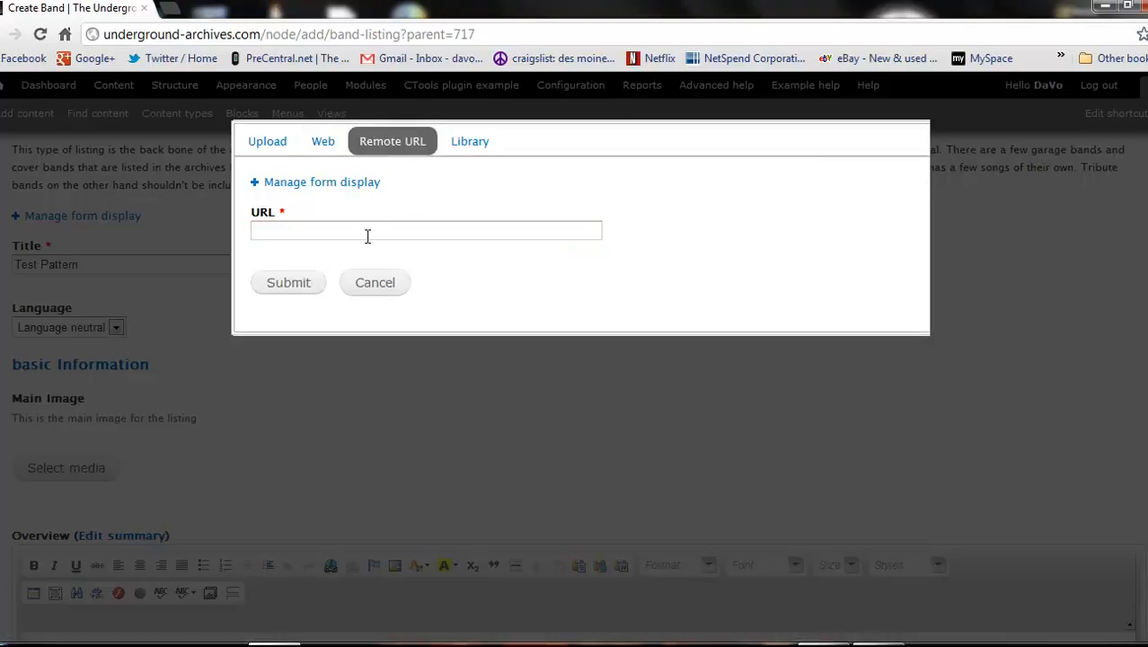
Set the main image to the library photo whose file name starts with l_296e3a49a240.
left_click(463, 145)
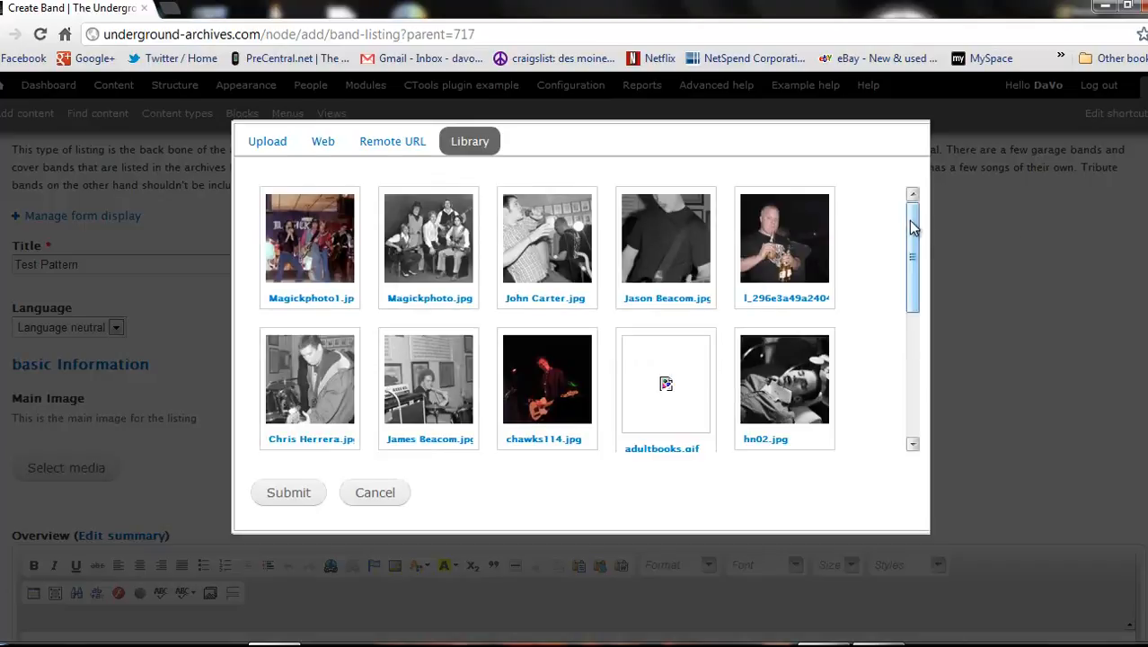
mouse_move(913, 227)
left_mouse_down()
mouse_move(917, 366)
mouse_move(918, 216)
left_mouse_up()
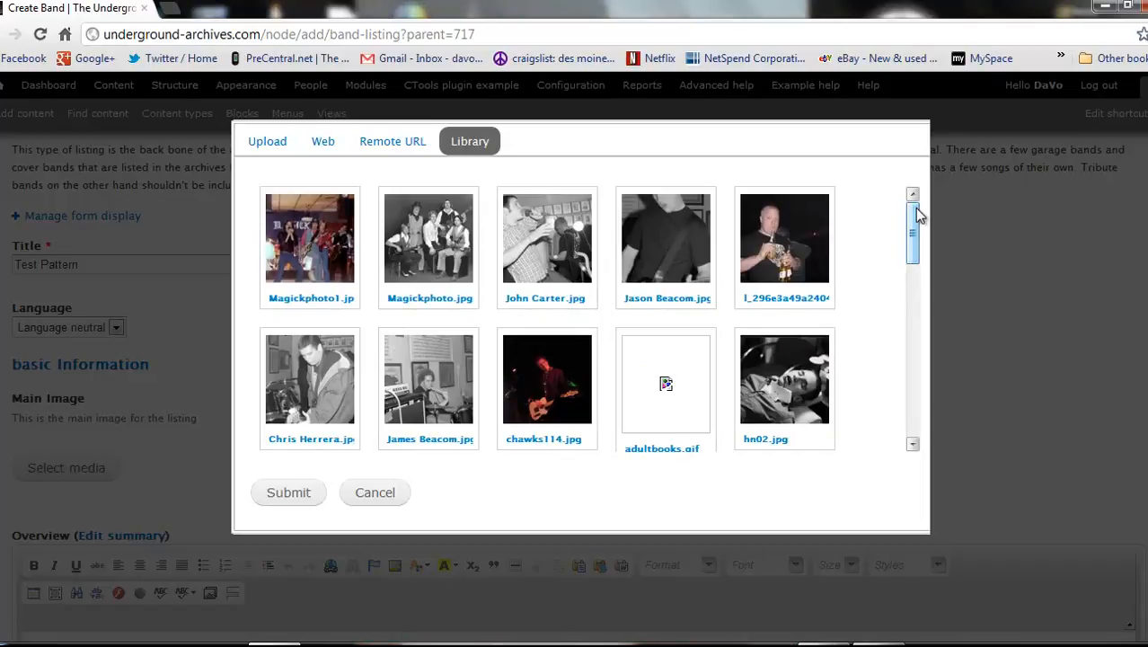
left_click_drag(919, 215, 906, 184)
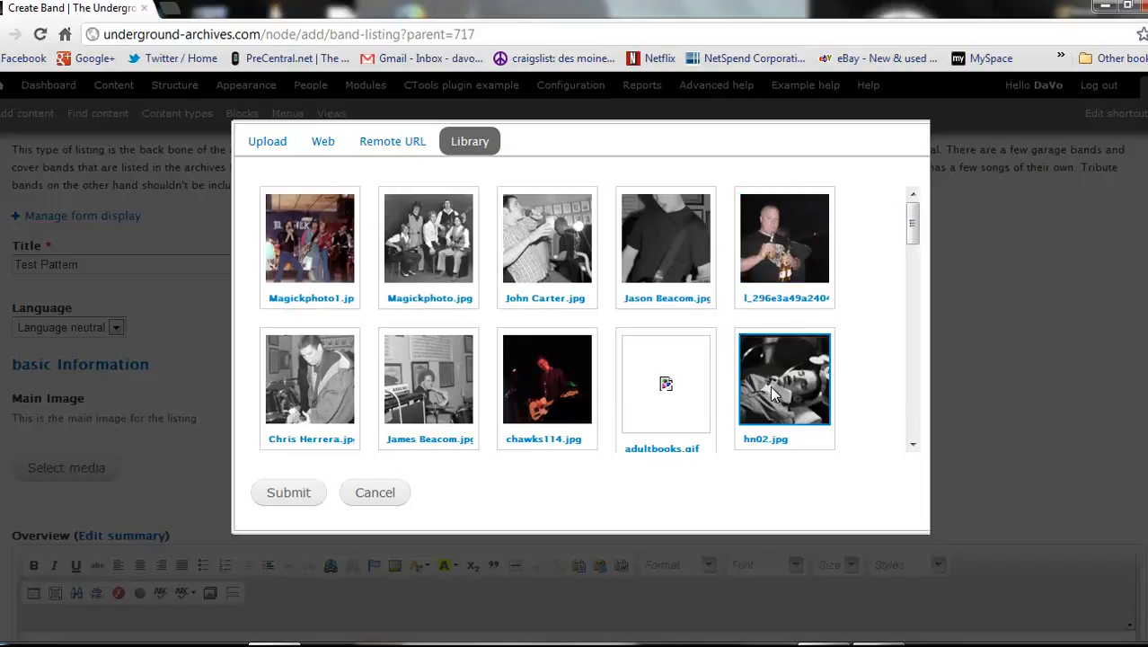
left_click(755, 265)
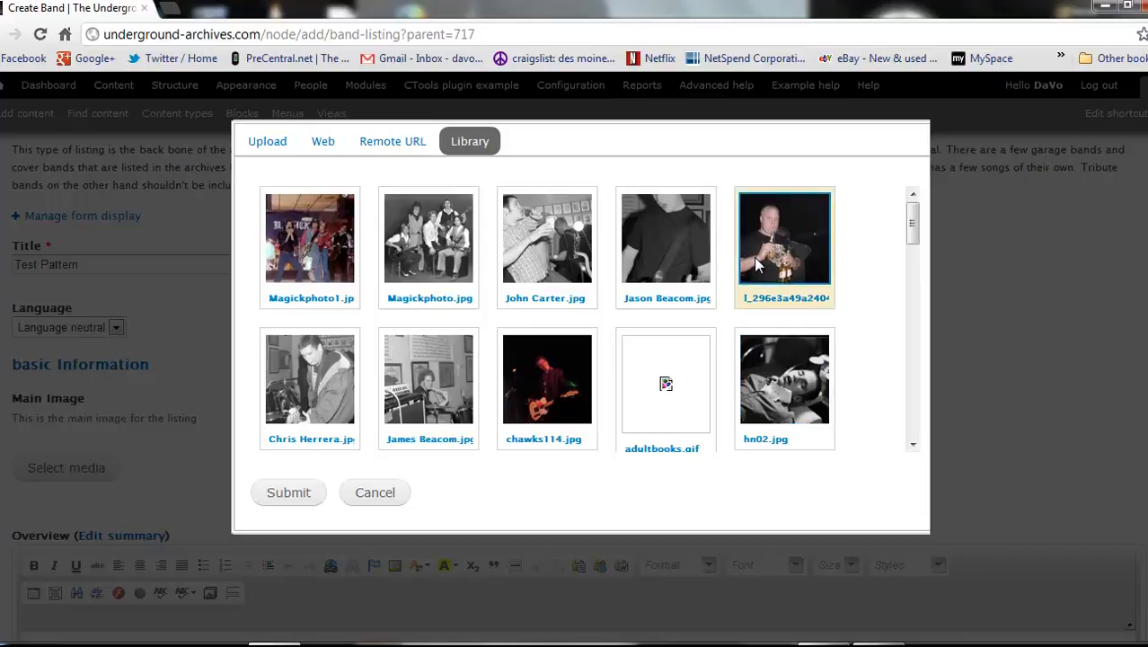
left_click(288, 496)
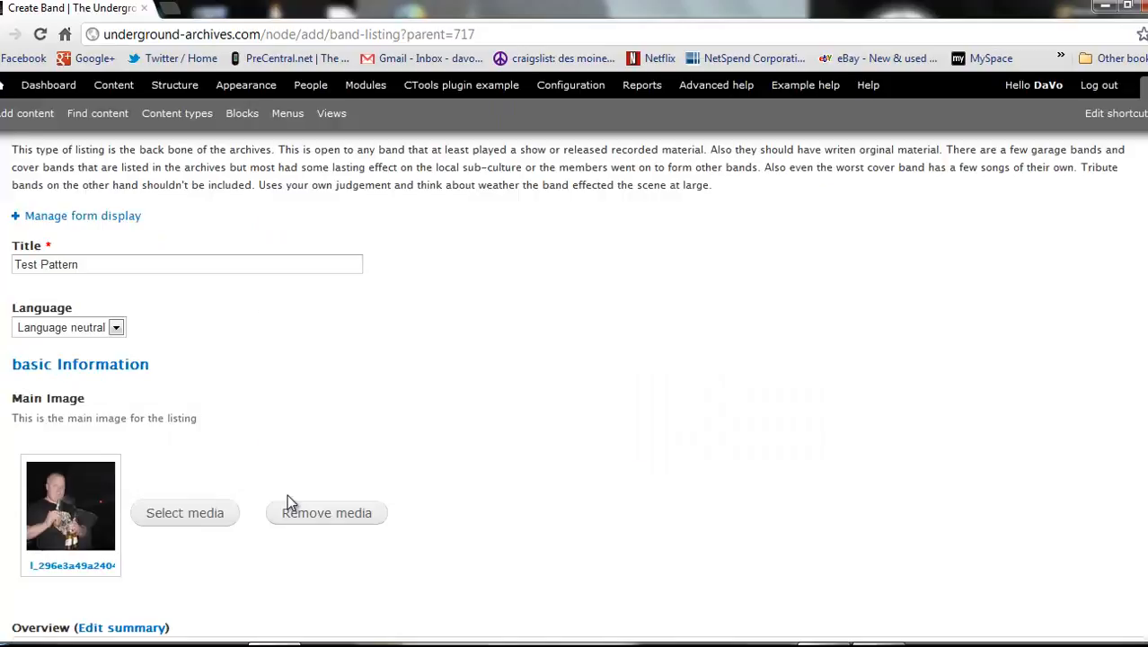
Review the Target and Link Info settings for inserting a link in the Overview text, without adding a link.
scroll(500, 427, "down", 4)
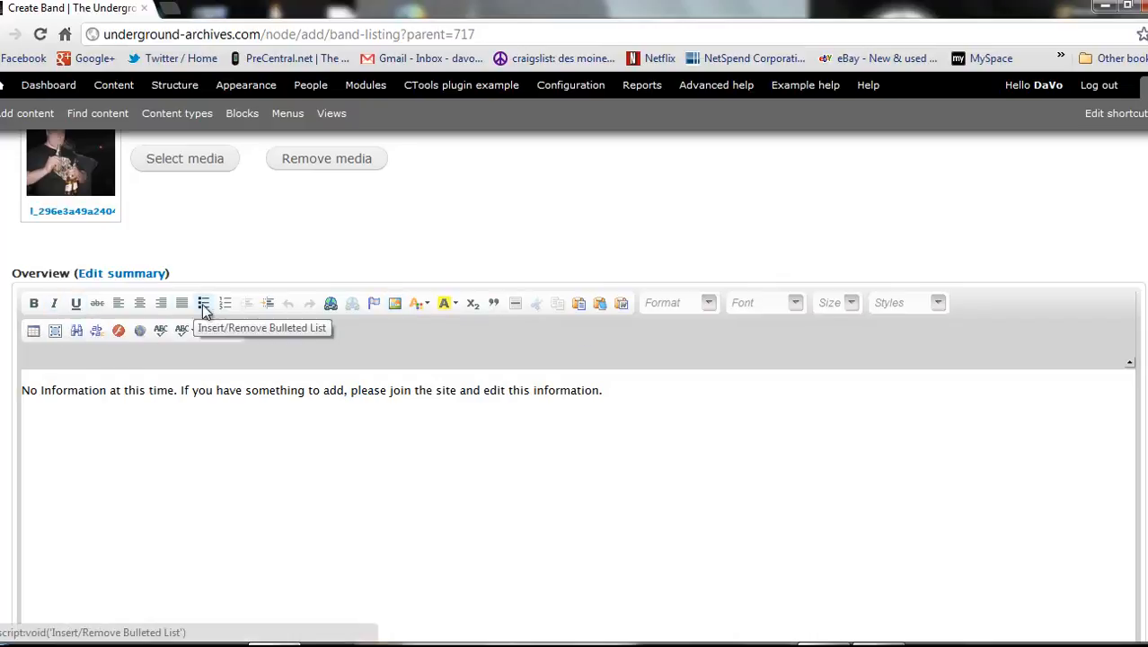
left_click(330, 304)
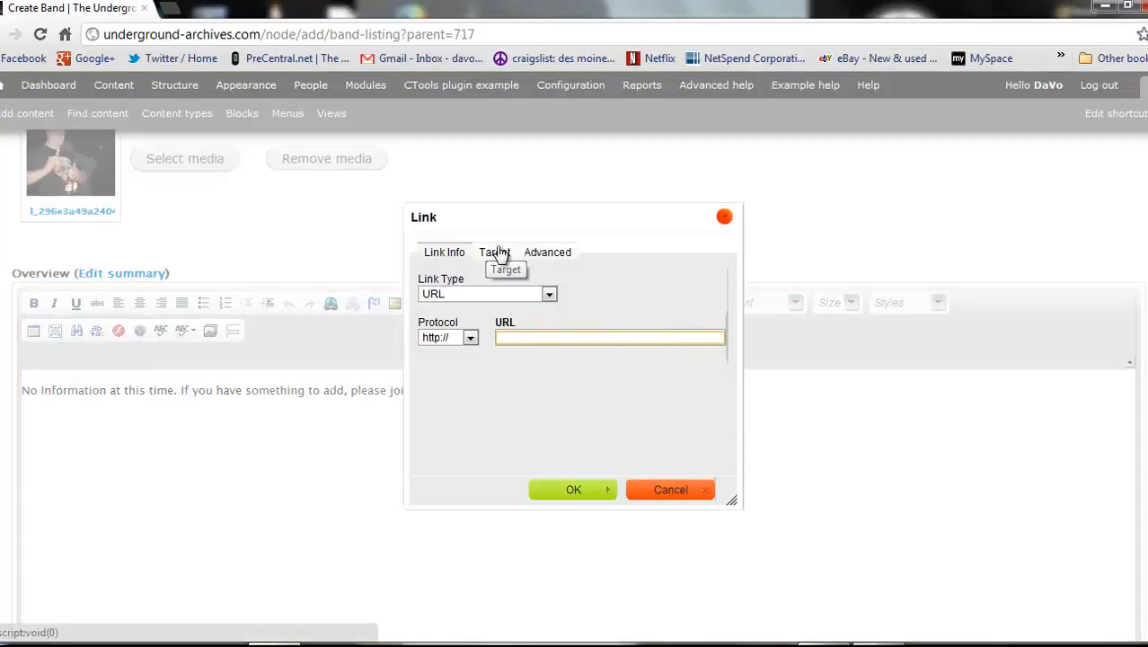
left_click(496, 253)
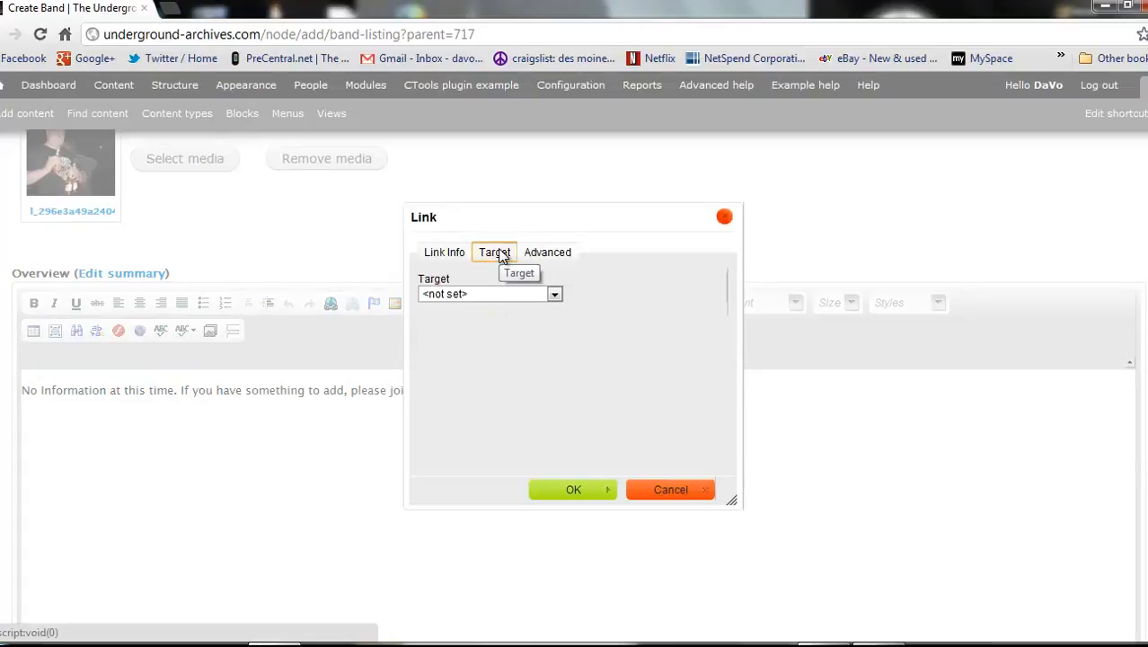
left_click(454, 256)
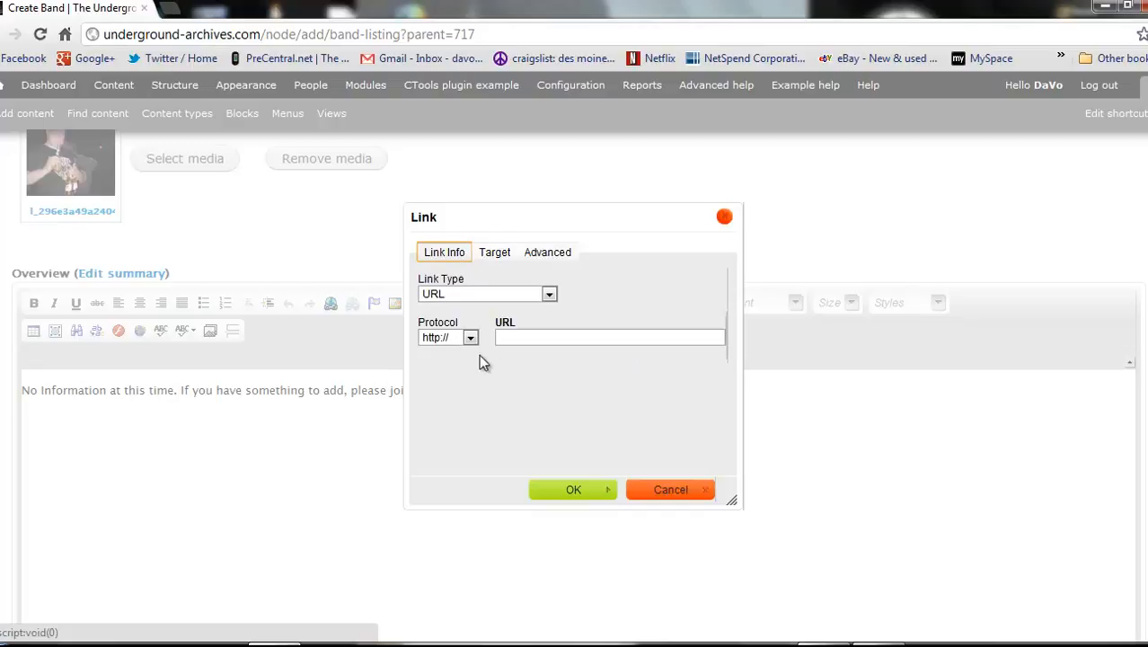
left_click(684, 489)
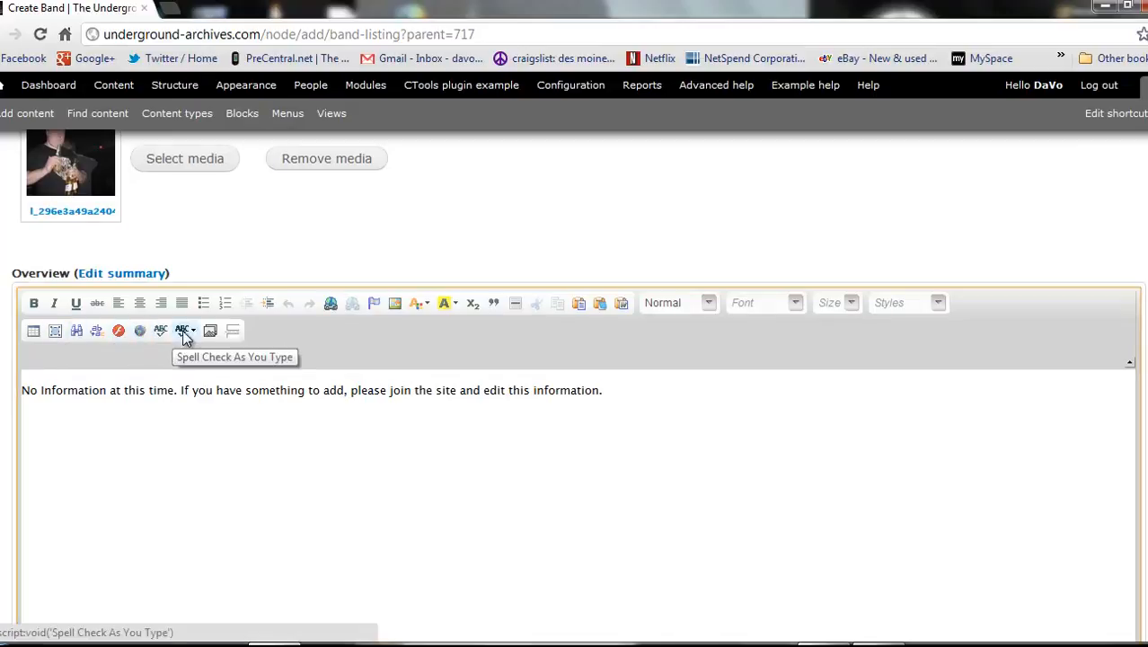
Enable SCAYT, the spell check as you type option, for the Overview text.
left_click(182, 331)
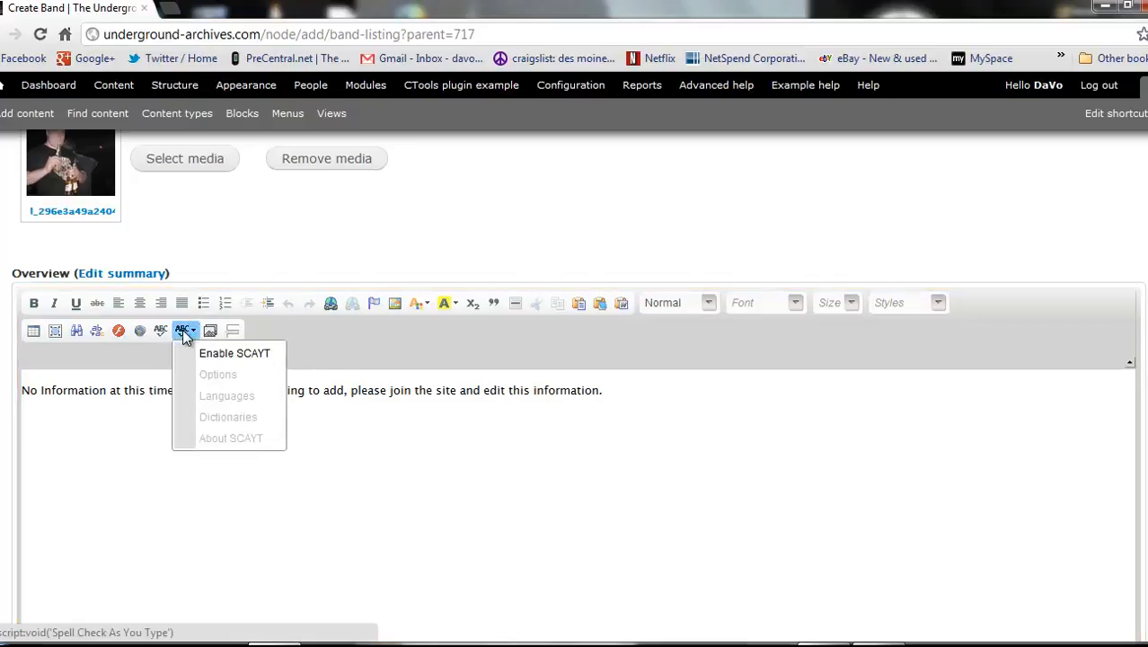
left_click(224, 354)
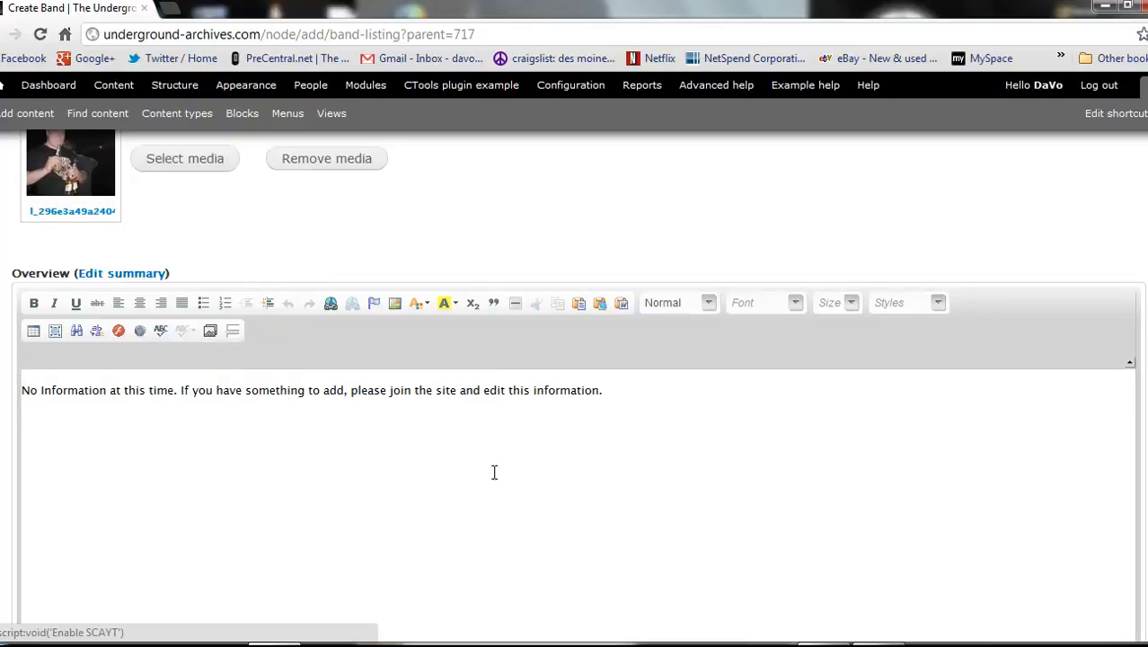
Add the nonsense word sjafo3jfojs;ol after the Overview sentence, check its spelling suggestions, and delete the word.
left_click(676, 388)
type("sjafo3jfojs;ol")
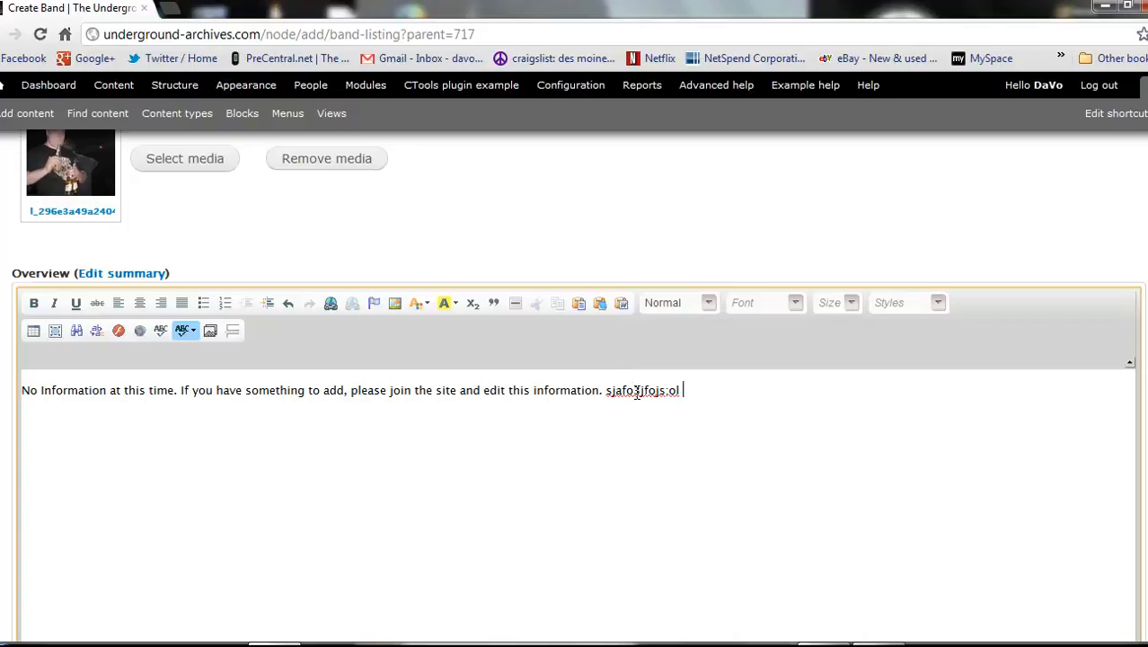
right_click(636, 392)
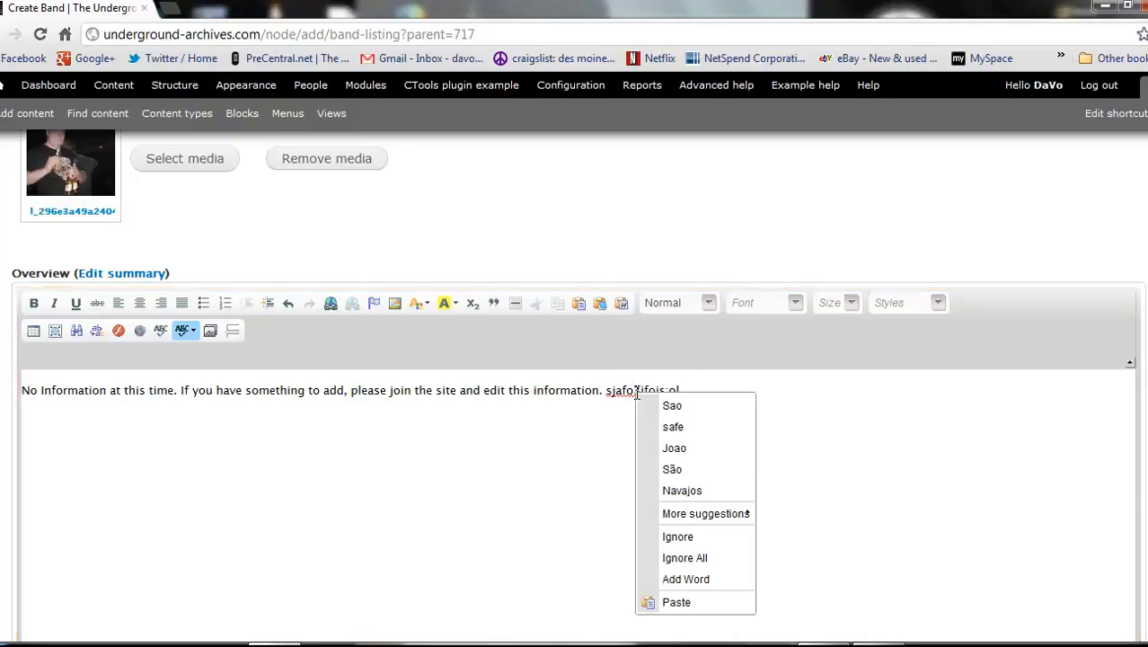
left_click(869, 496)
left_click_drag(702, 397, 607, 384)
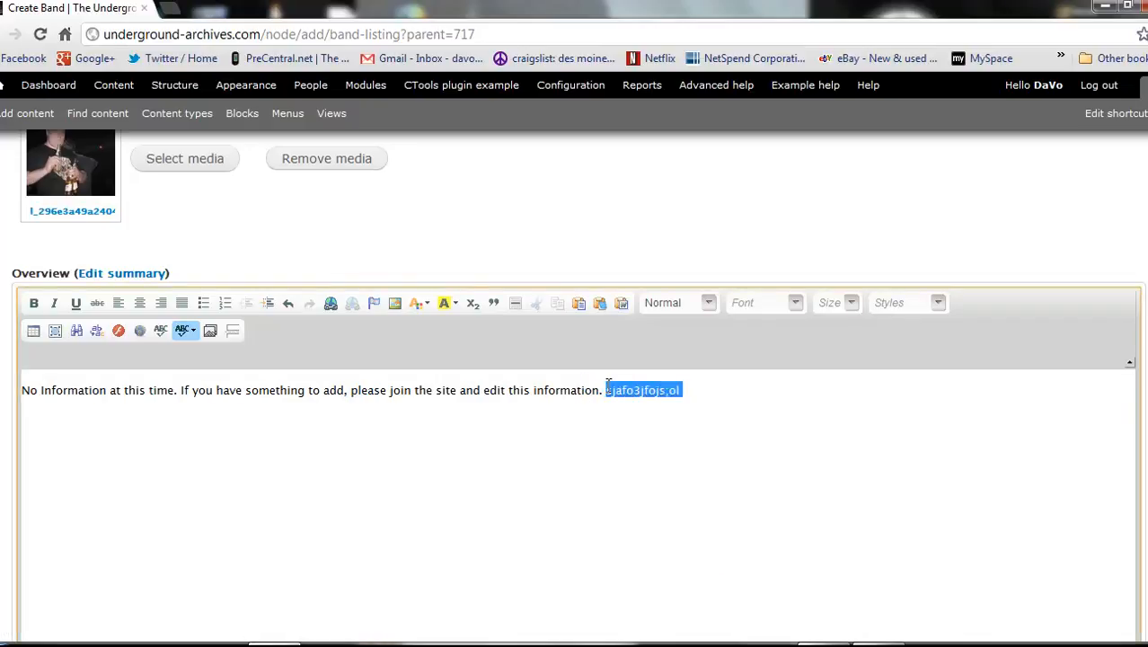
key("BackSpace")
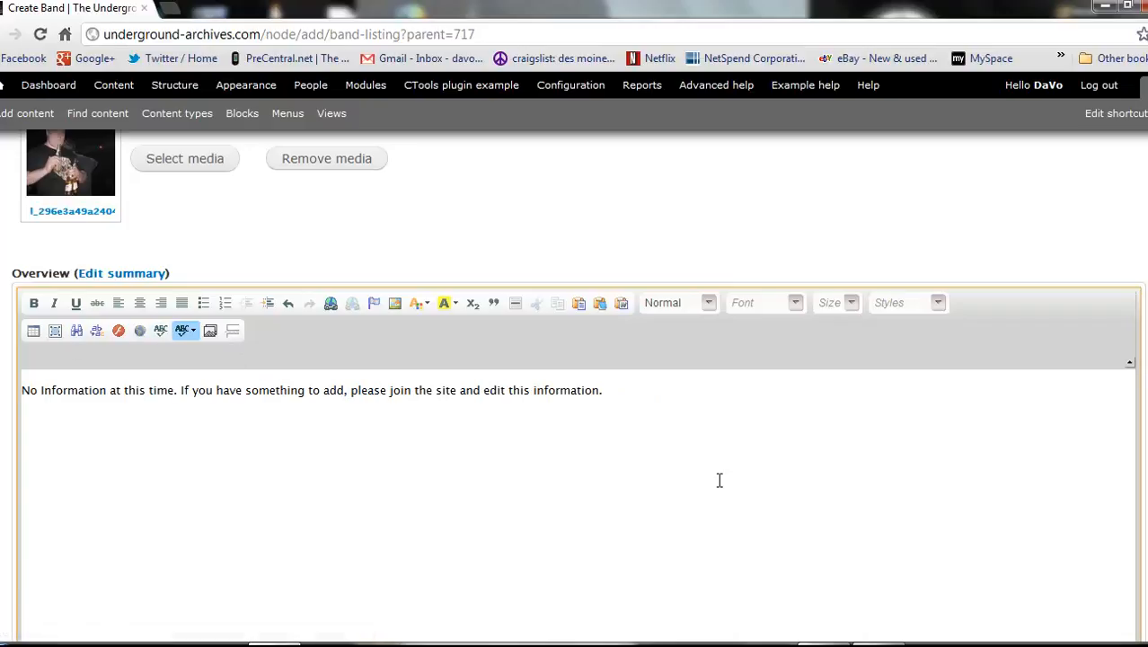
Set the band's location to Des Moines, Iowa, using the suggested earlier entry.
scroll(719, 479, "down", 5)
scroll(720, 479, "up", 3)
scroll(541, 474, "down", 7)
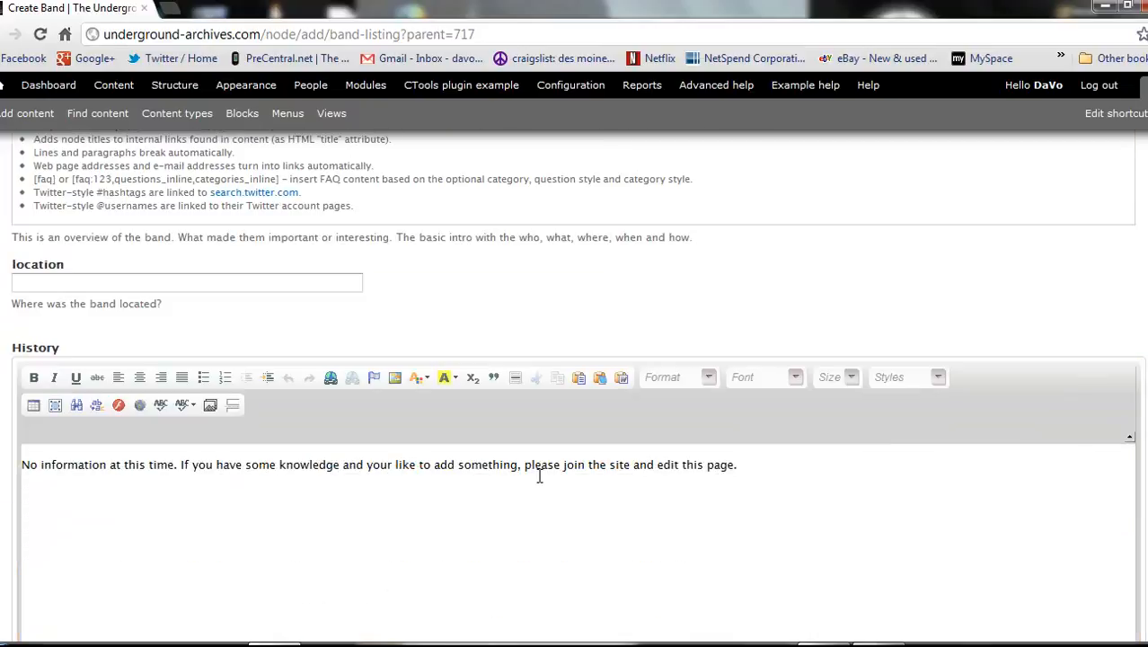
left_click(40, 286)
type("d")
key("BackSpace")
key("Down")
key("Return")
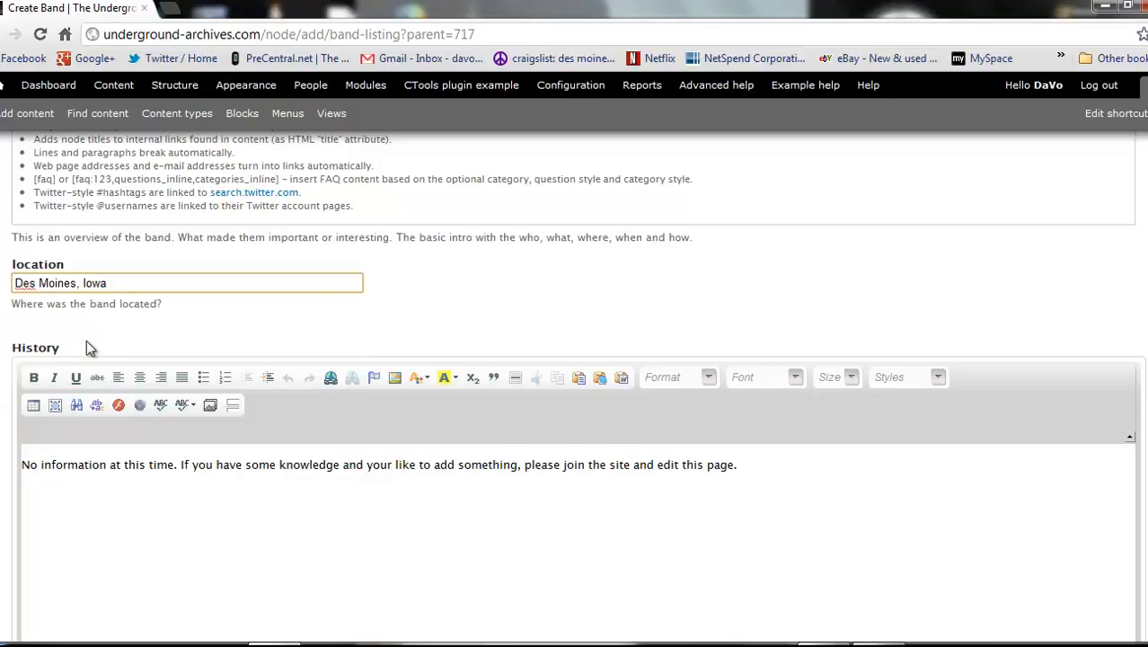
Replace the placeholder bullets in the Members text with one entry giving the member's full name followed by "- Bass".
left_click(386, 466)
scroll(386, 470, "down", 3)
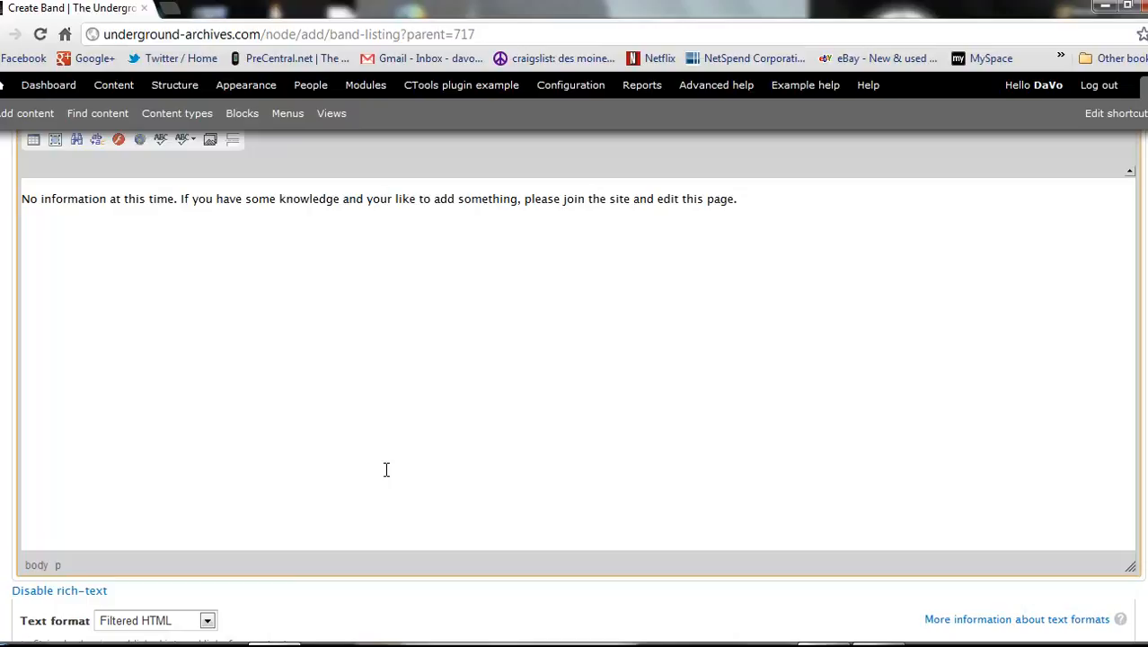
scroll(386, 470, "down", 4)
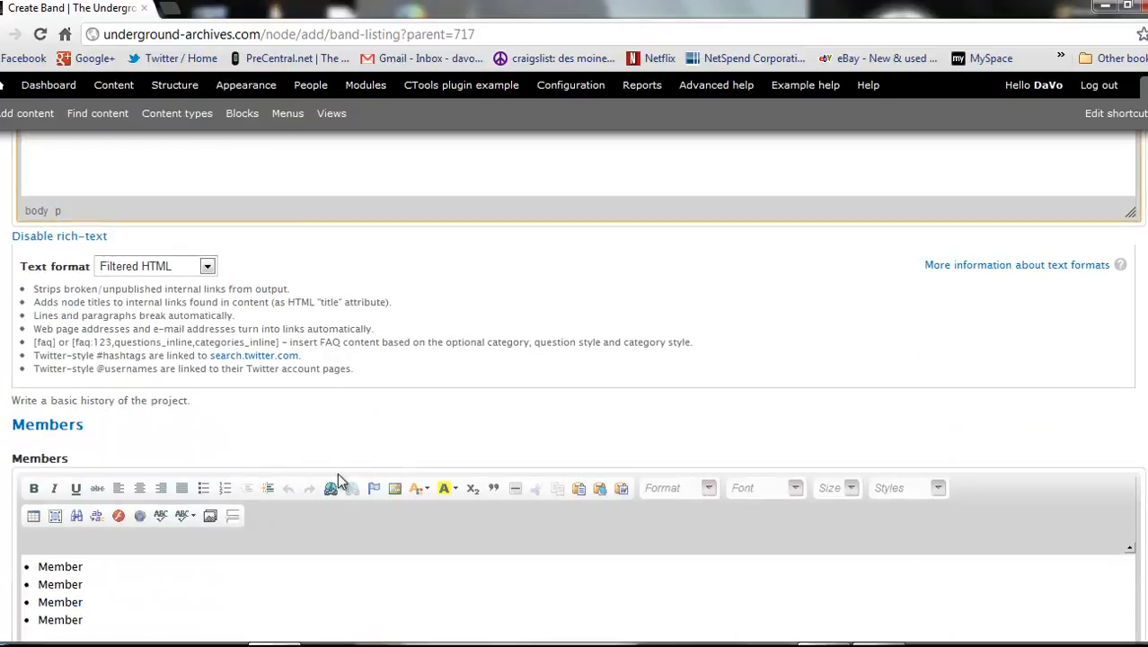
scroll(337, 473, "down", 4)
left_click_drag(97, 264, 36, 208)
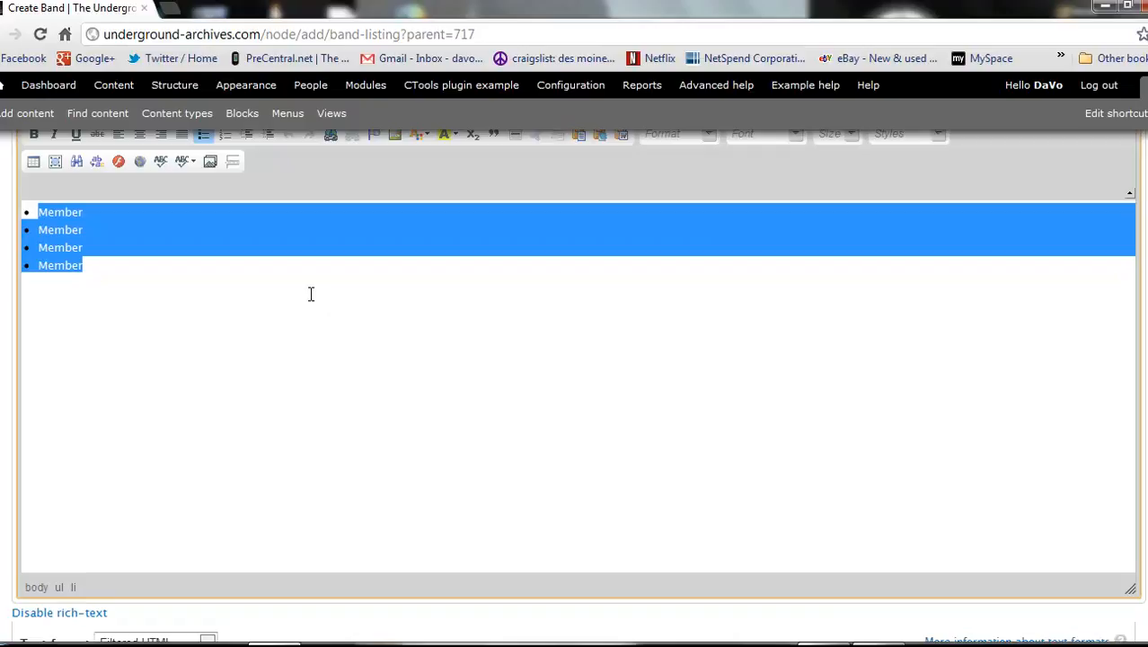
type("Joh")
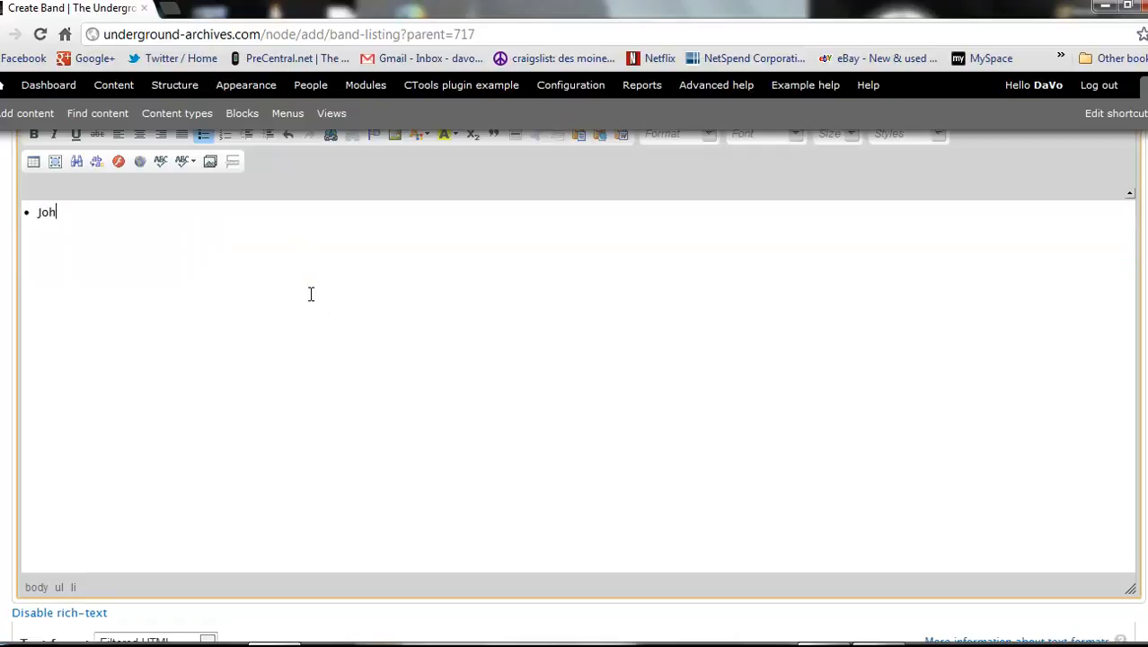
type("n Doe - Bass")
Link the bass player's name in the Members list to a relative URL made of a slash and the member's name.
left_click_drag(89, 212, 36, 212)
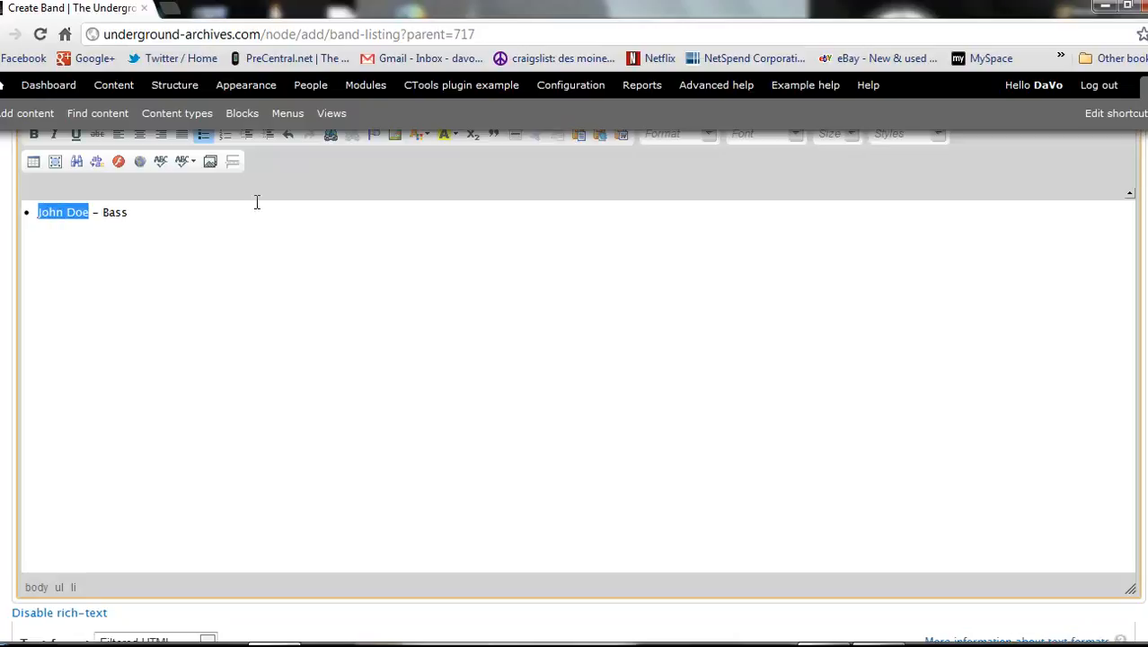
left_click(331, 146)
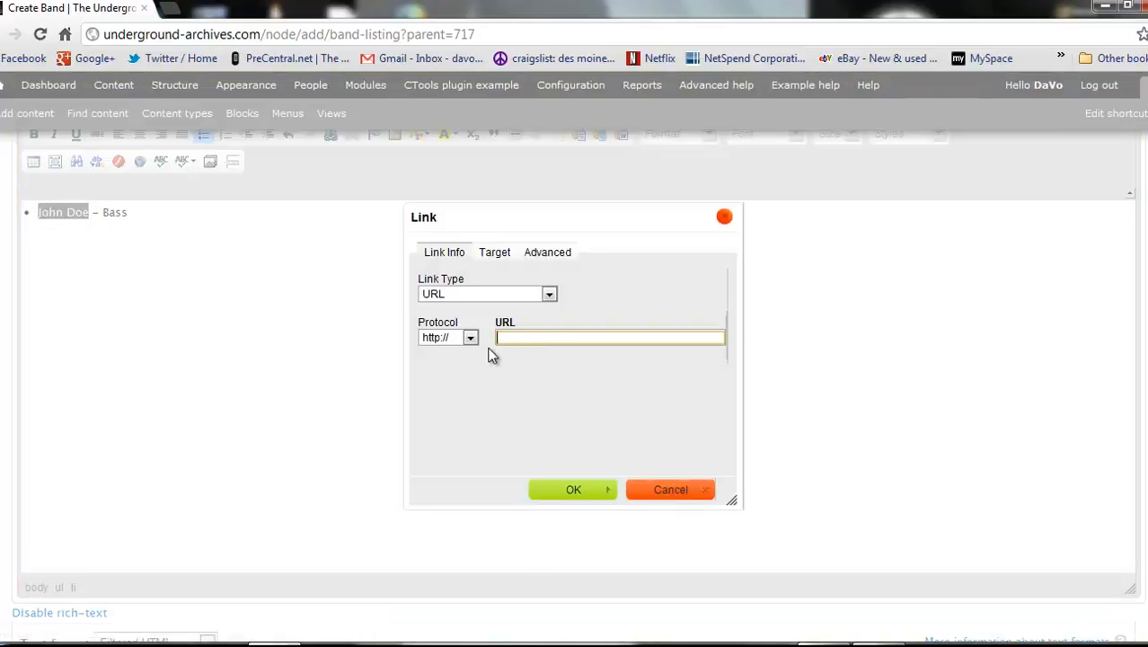
type("/")
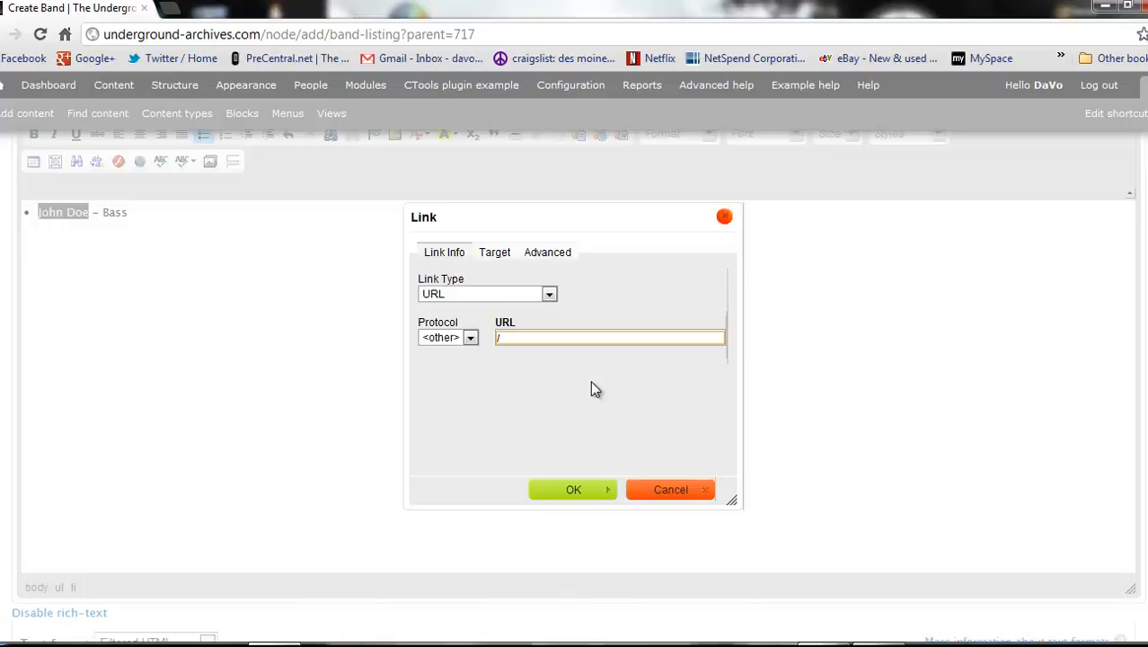
type("John De")
key("BackSpace")
type("oe")
left_click(566, 490)
left_click(49, 244)
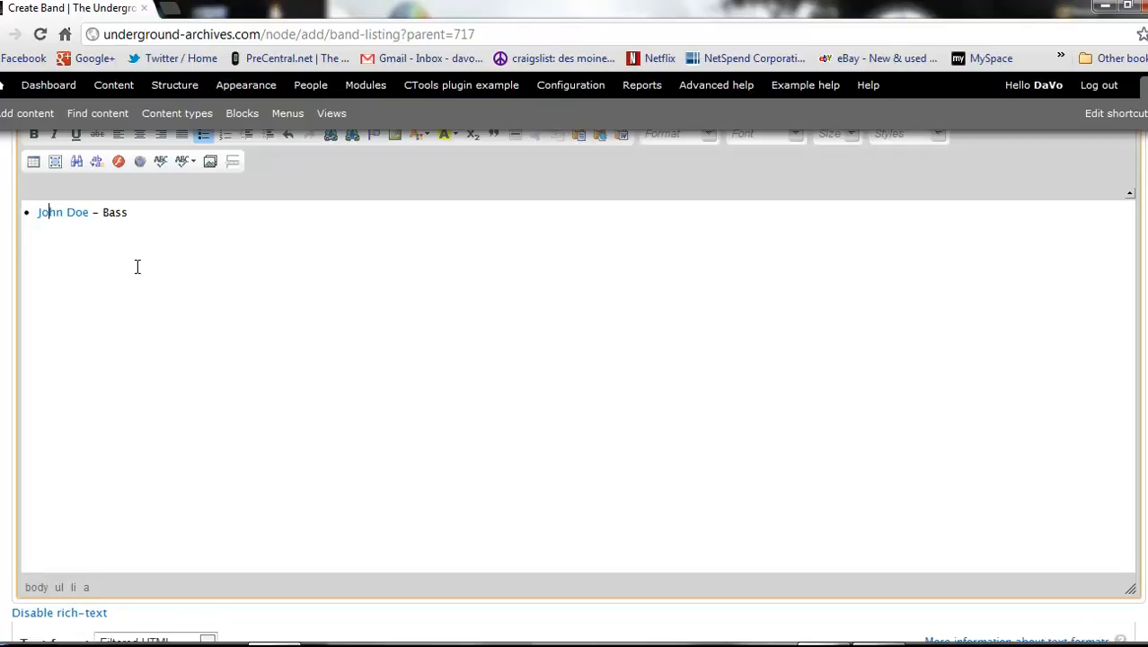
Review the Memories and Discography sections and the Upload and Library sources for MP3 audio, without selecting a file.
scroll(137, 265, "down", 7)
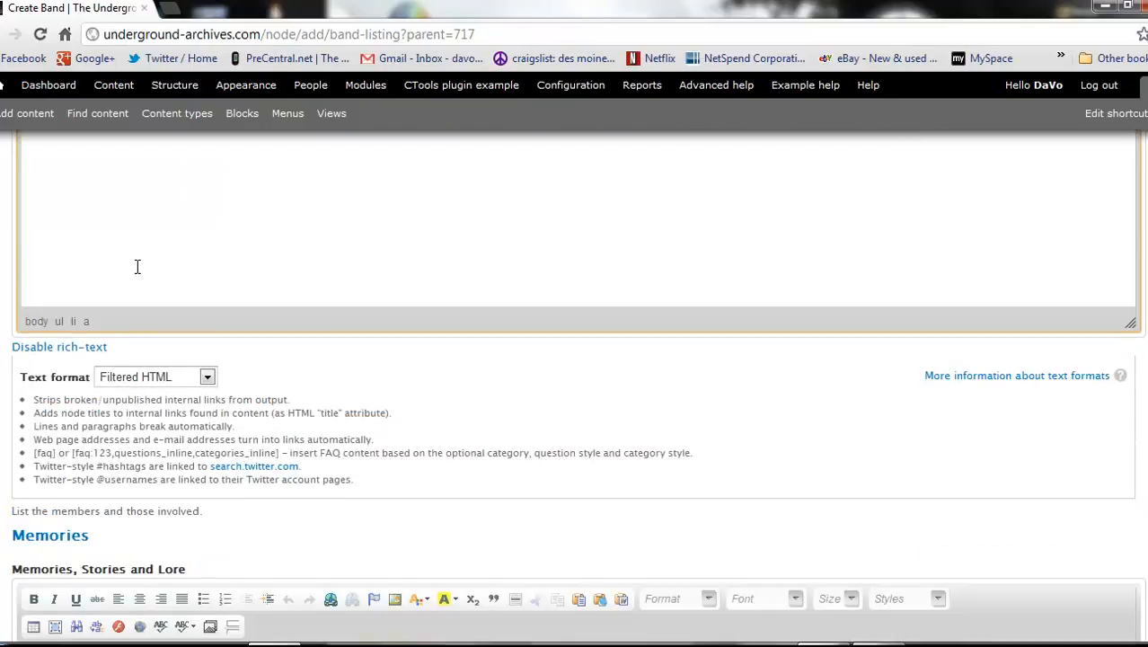
scroll(138, 266, "down", 1)
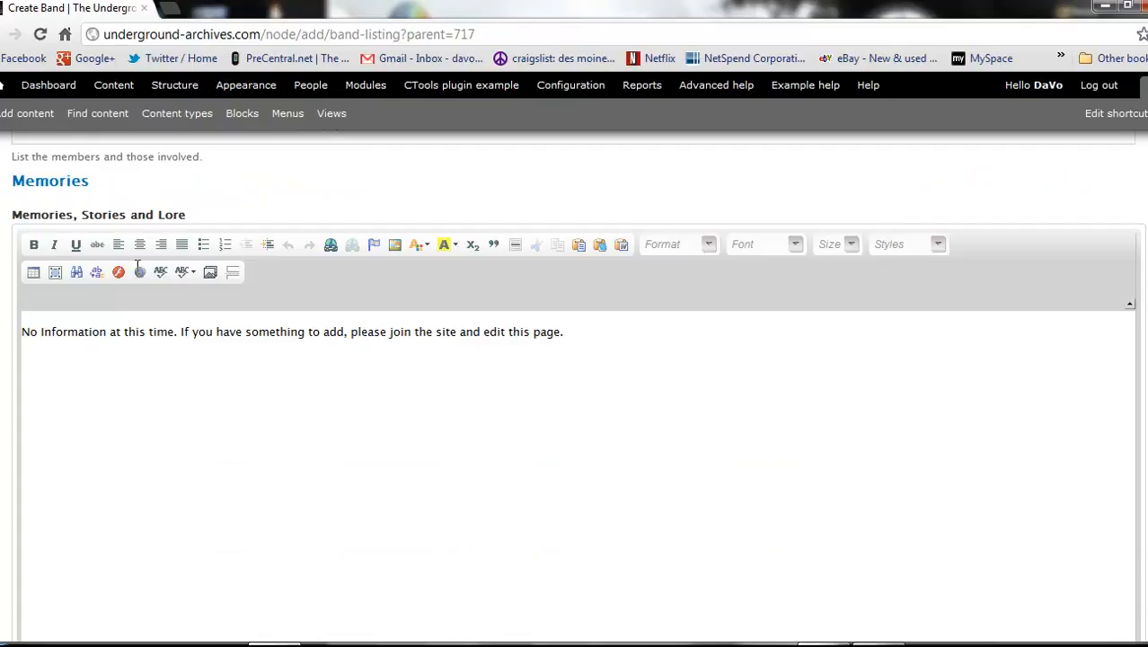
scroll(138, 266, "down", 1)
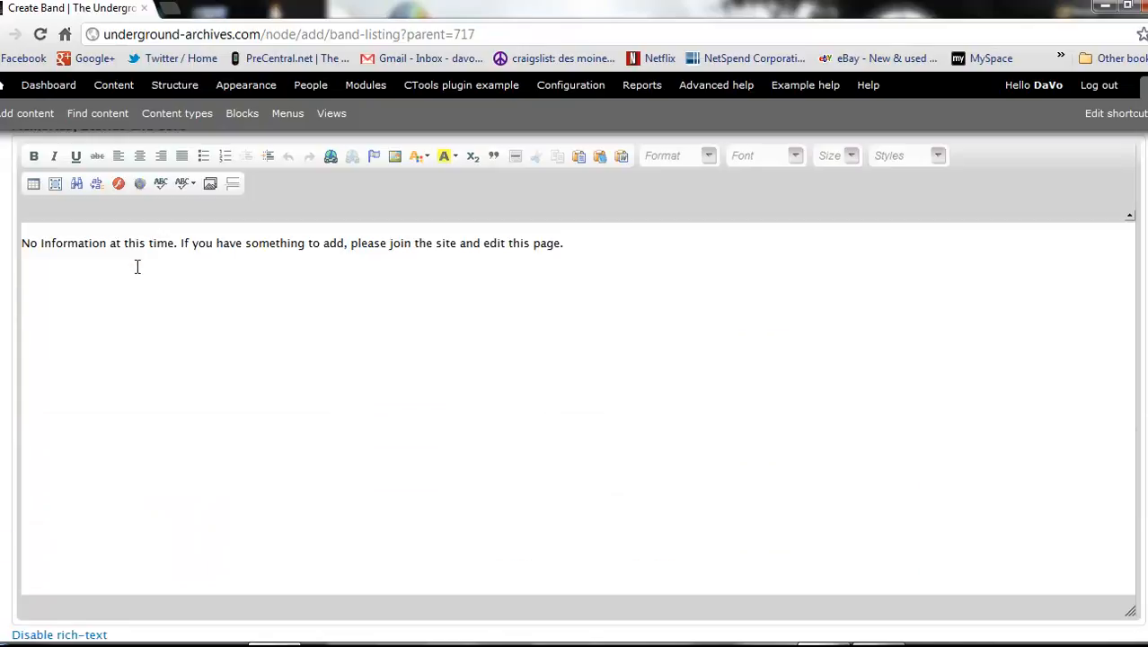
scroll(137, 266, "down", 5)
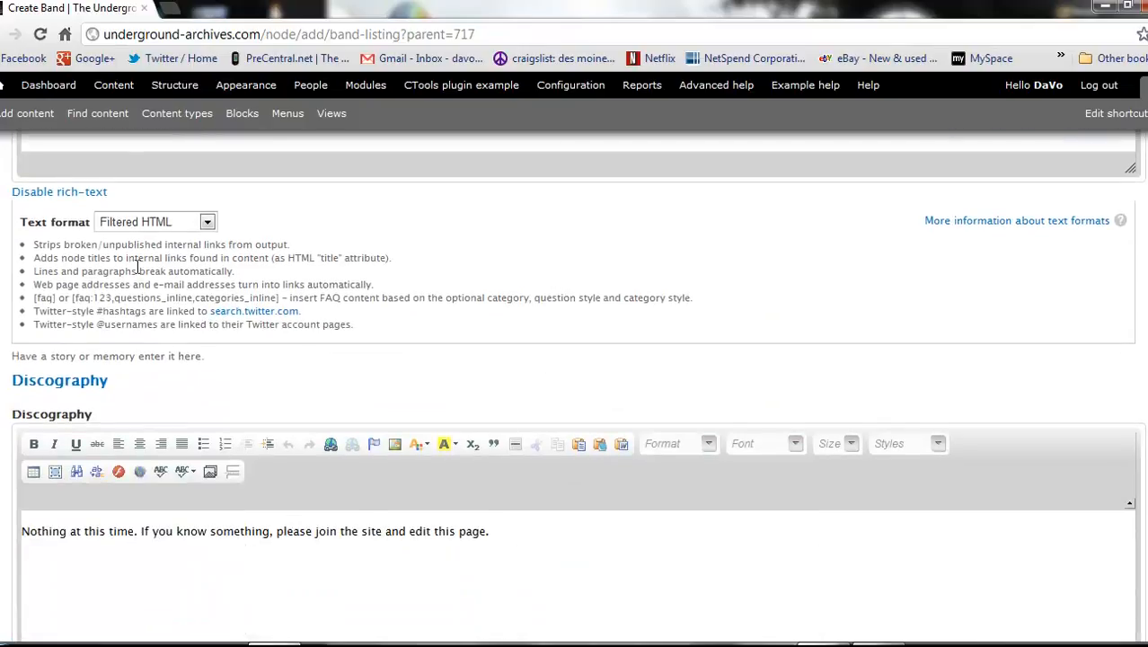
scroll(138, 266, "down", 3)
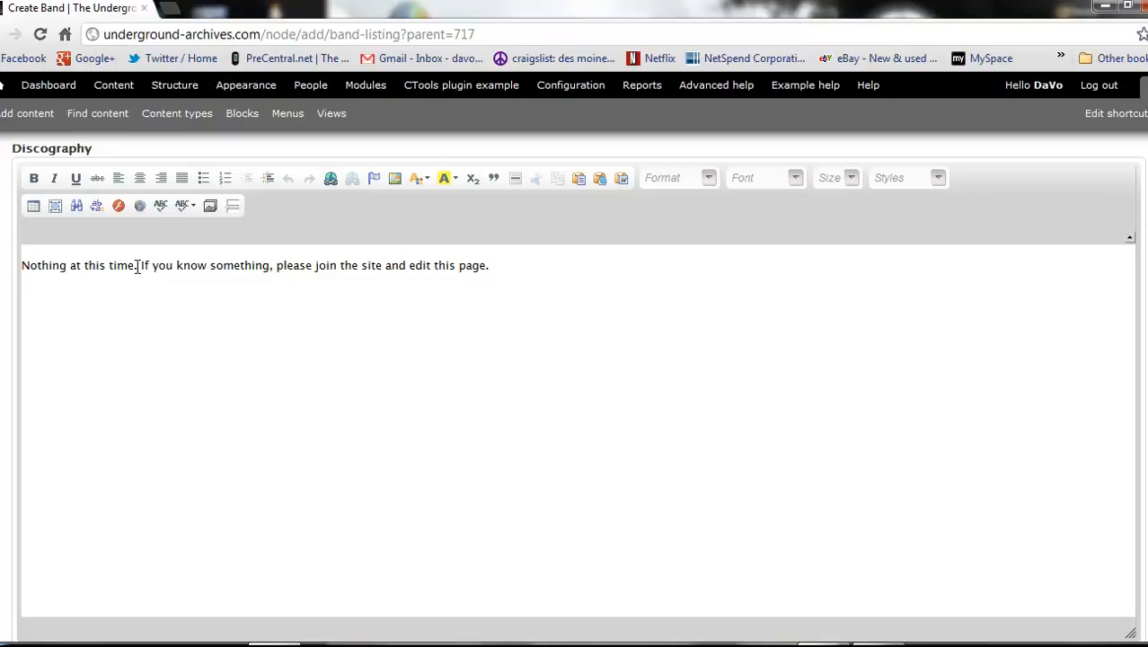
scroll(138, 266, "down", 6)
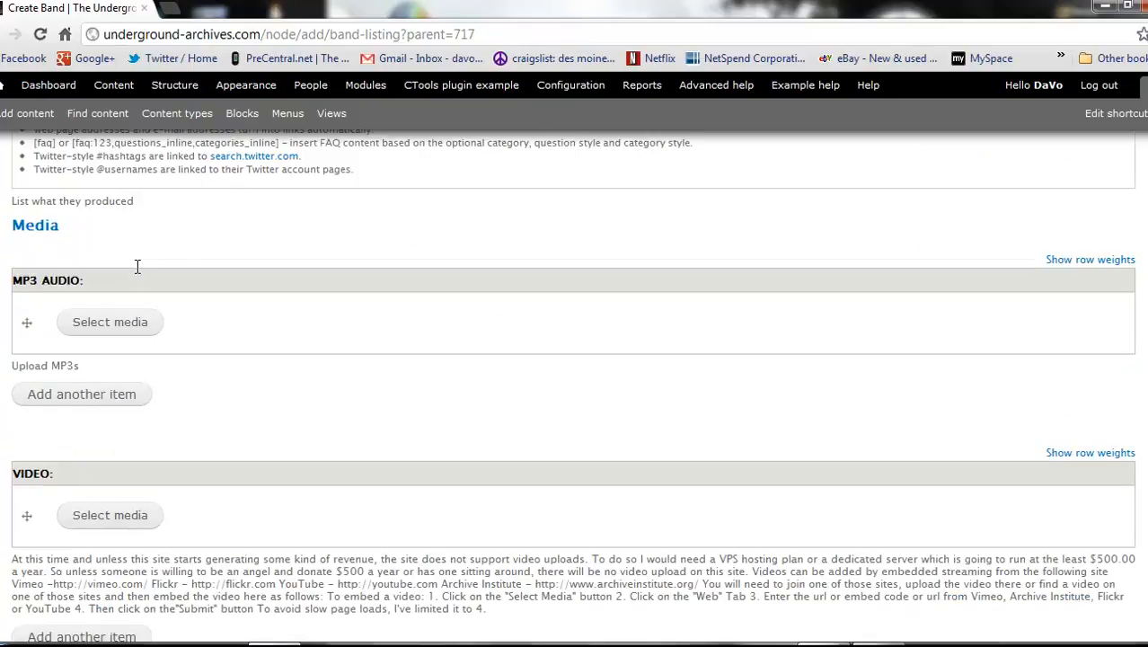
left_click(117, 322)
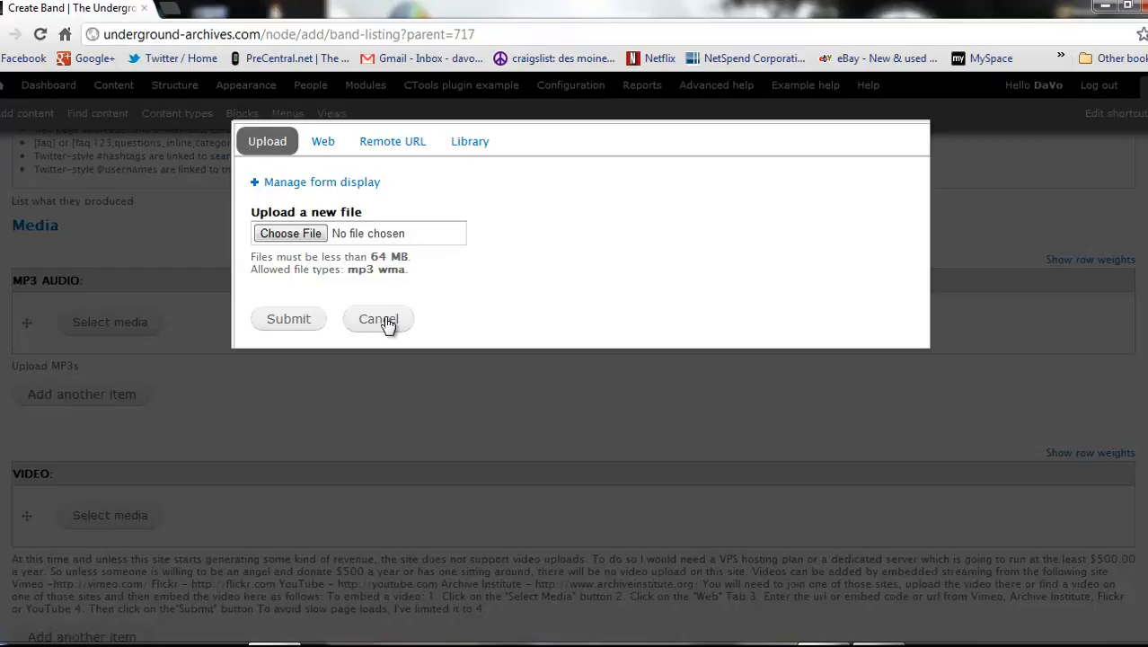
left_click(472, 141)
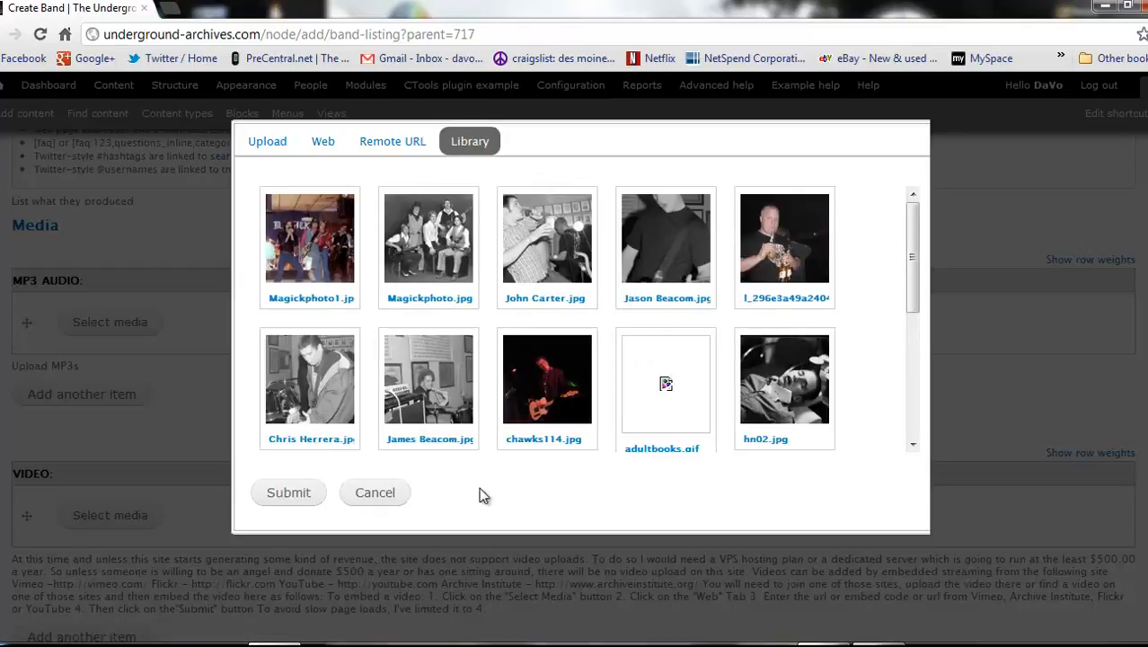
left_click(375, 494)
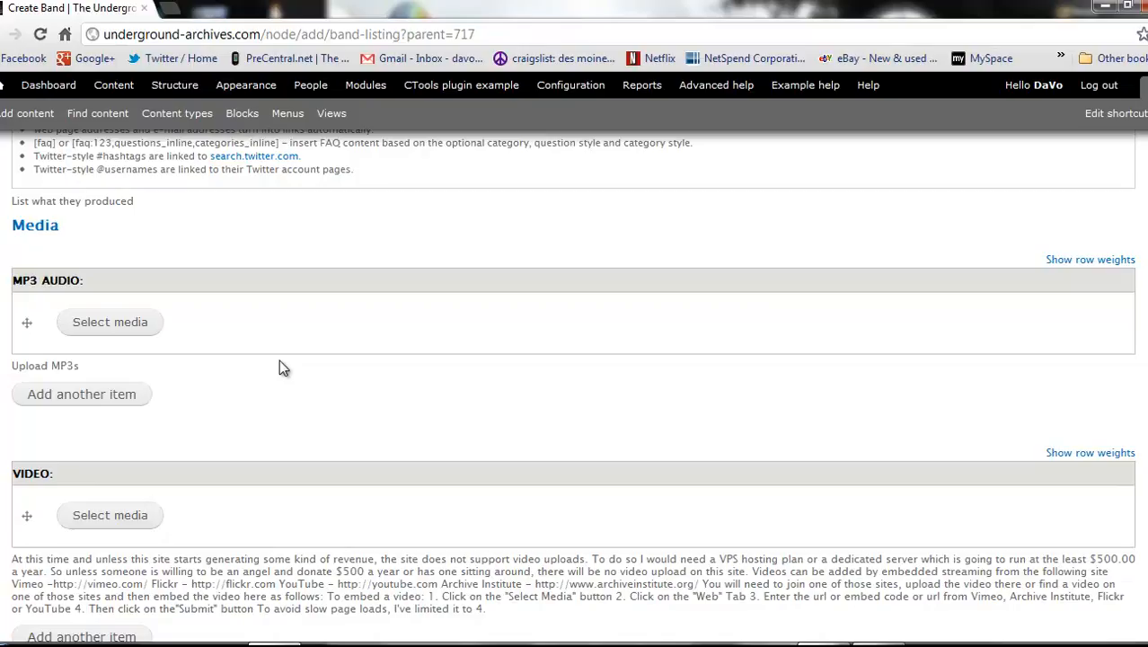
Find the gallery matching "have" and assign The Have Nots Gallery as the band's gallery.
scroll(280, 367, "down", 1)
scroll(280, 367, "down", 3)
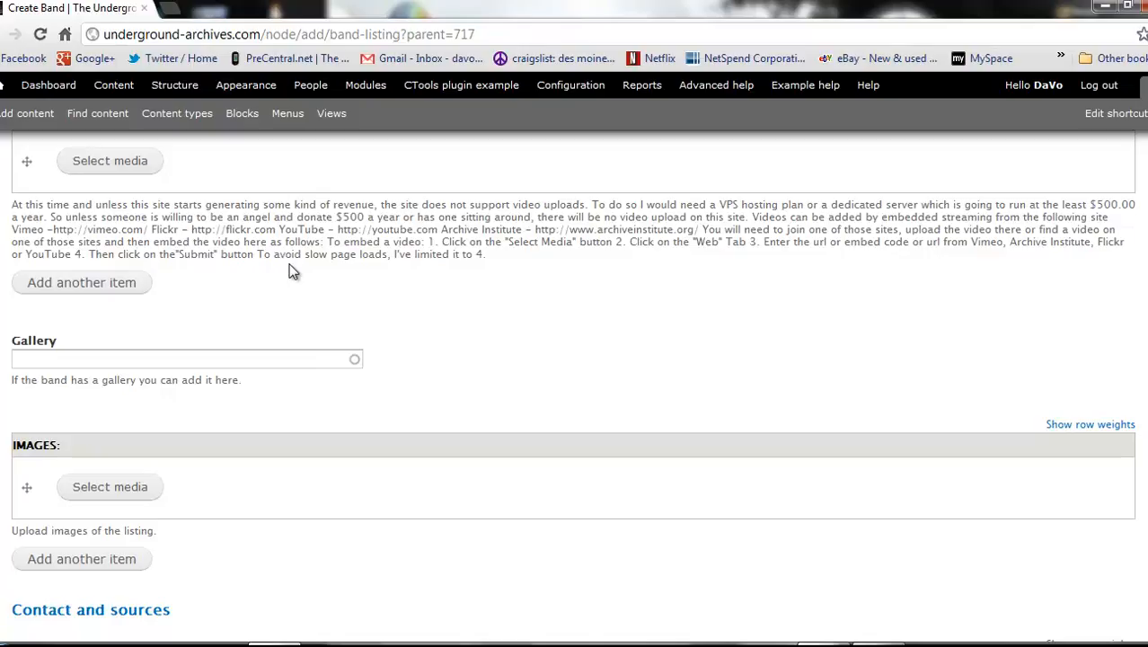
left_click(154, 360)
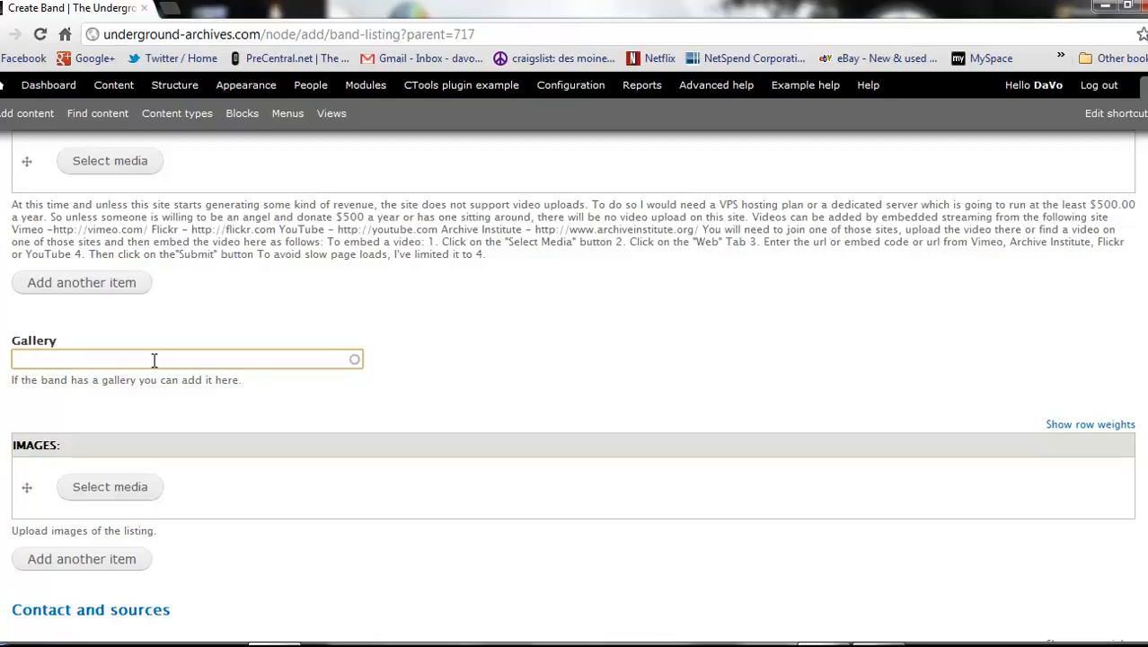
type("h")
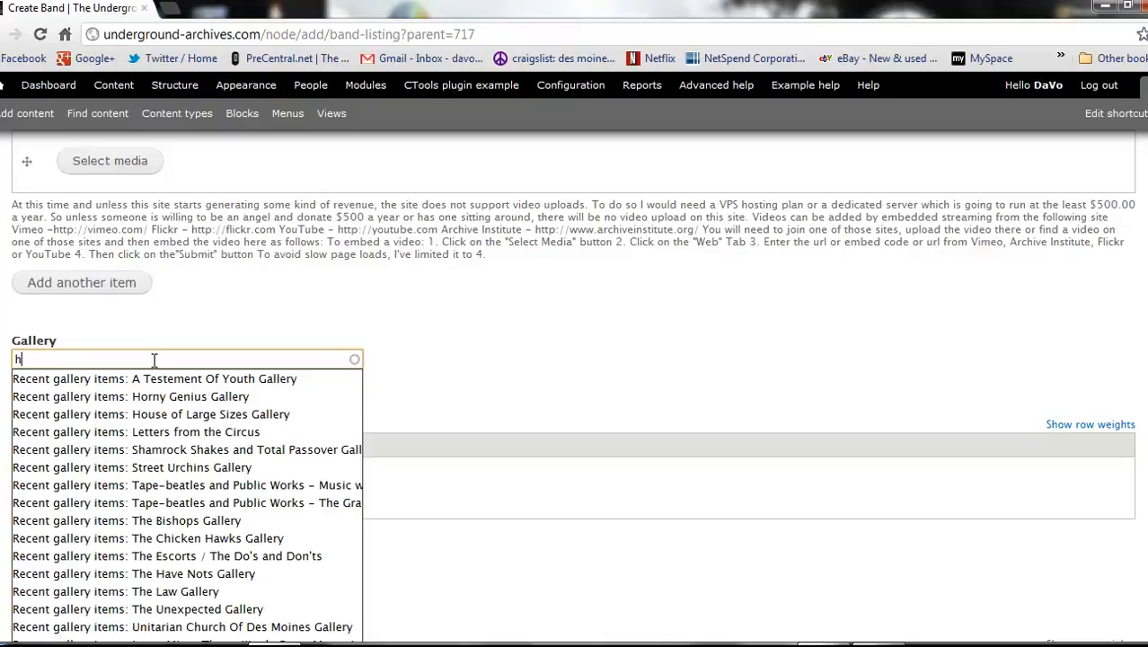
type("av")
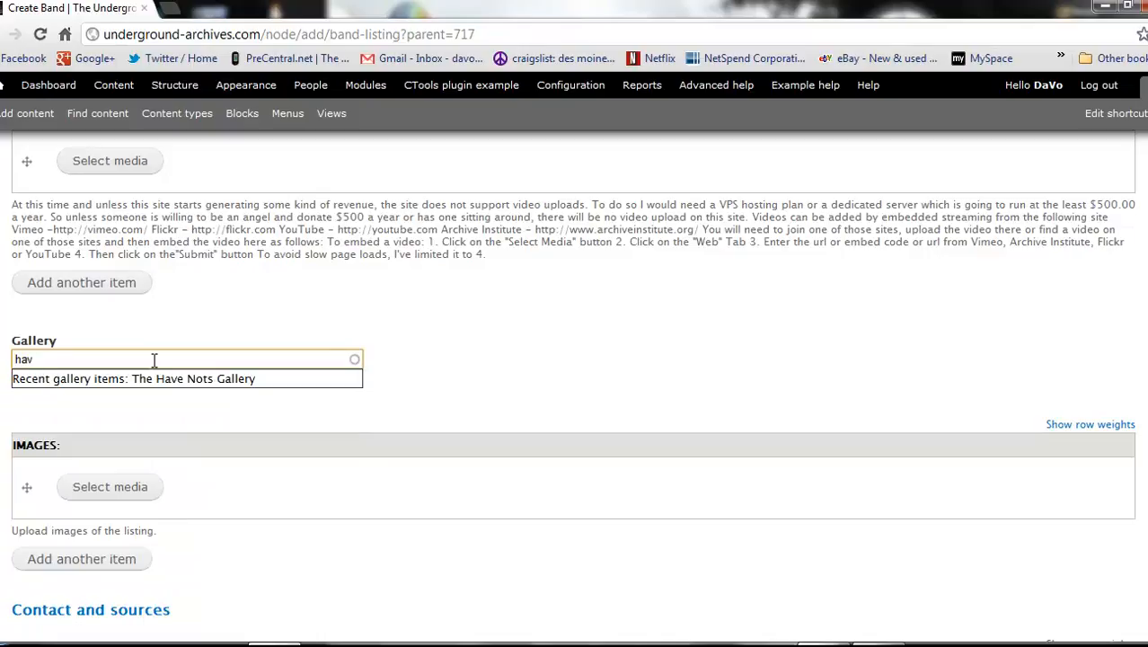
type("e")
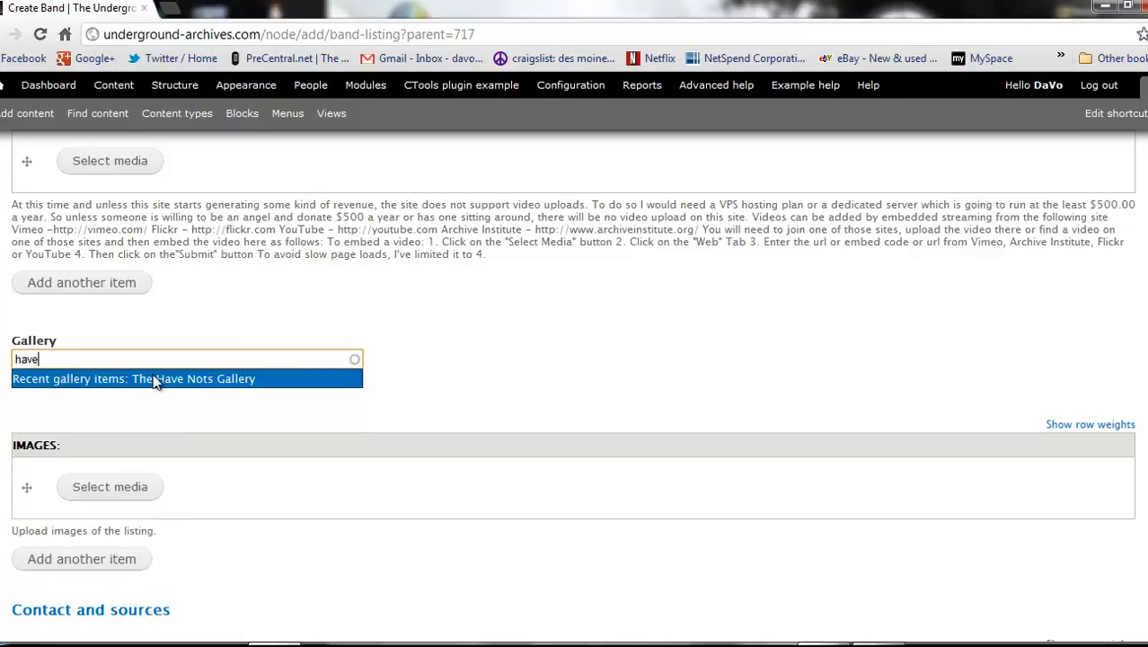
left_click(159, 380)
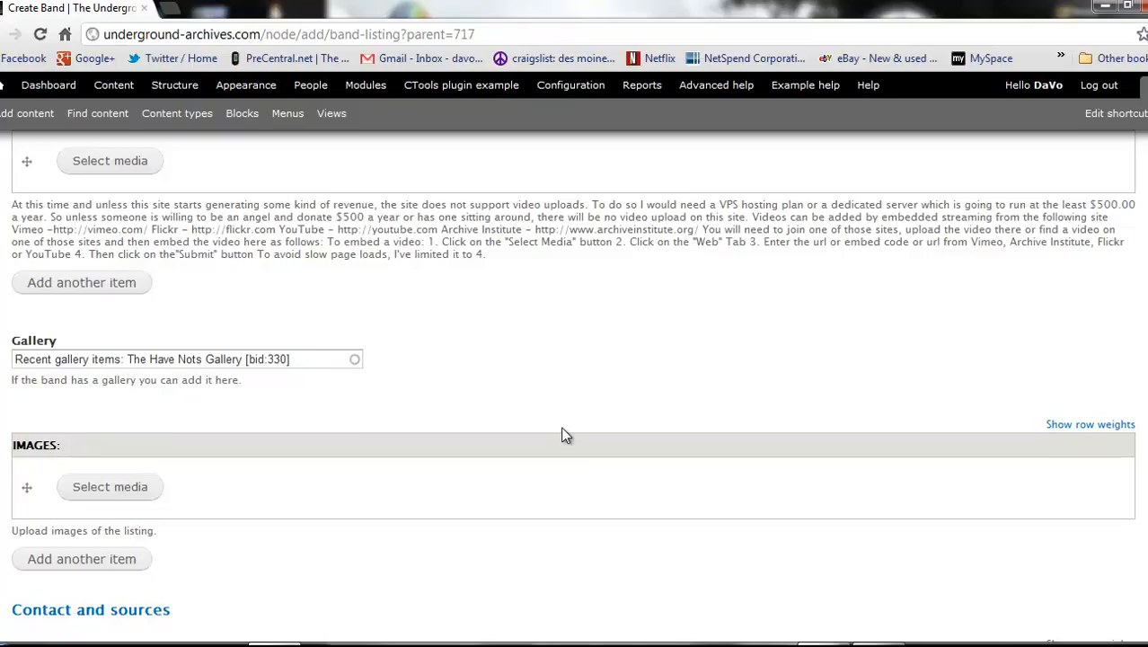
Review the Images section and the Contact, E-mail and Website fields of the band form, without entering anything.
scroll(562, 435, "down", 2)
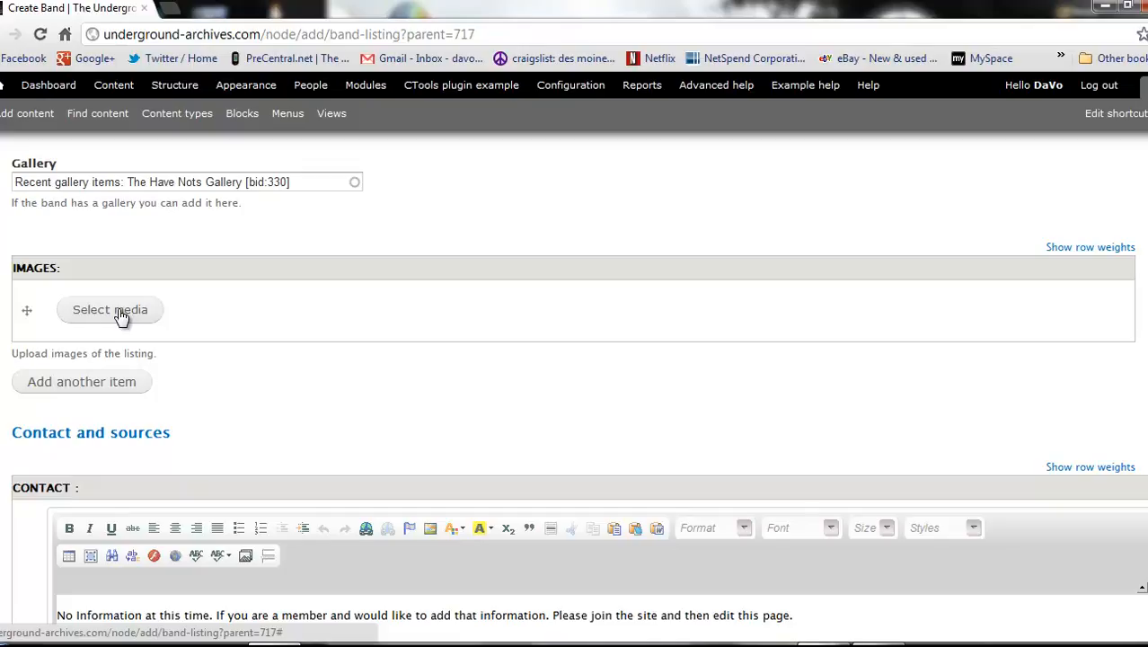
scroll(121, 316, "down", 3)
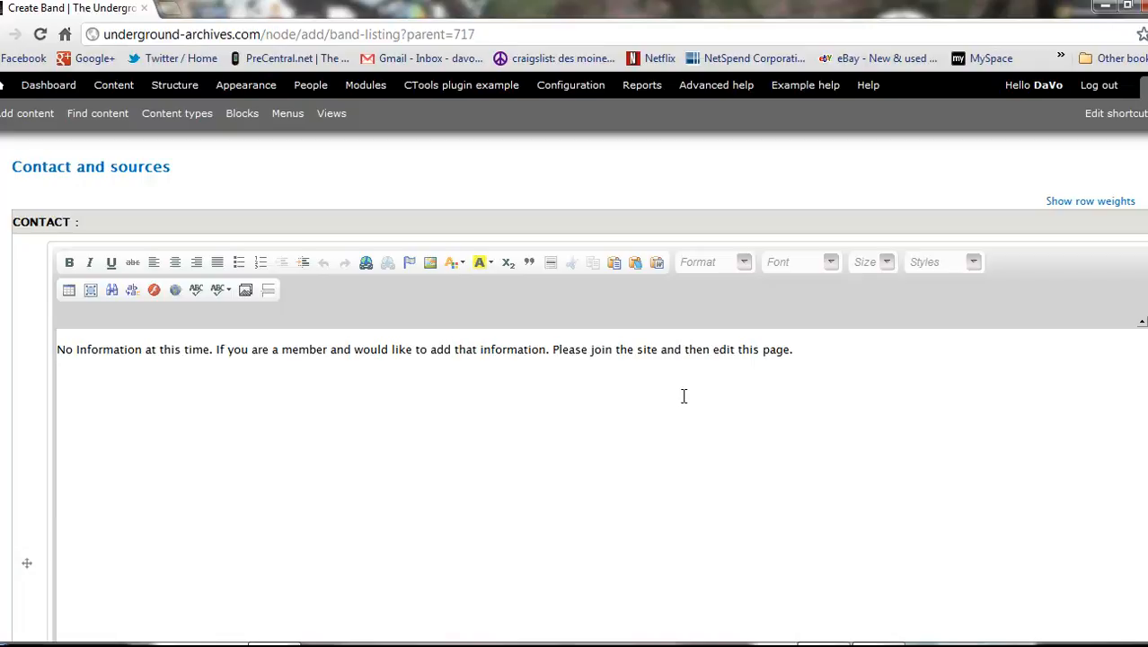
scroll(684, 397, "down", 8)
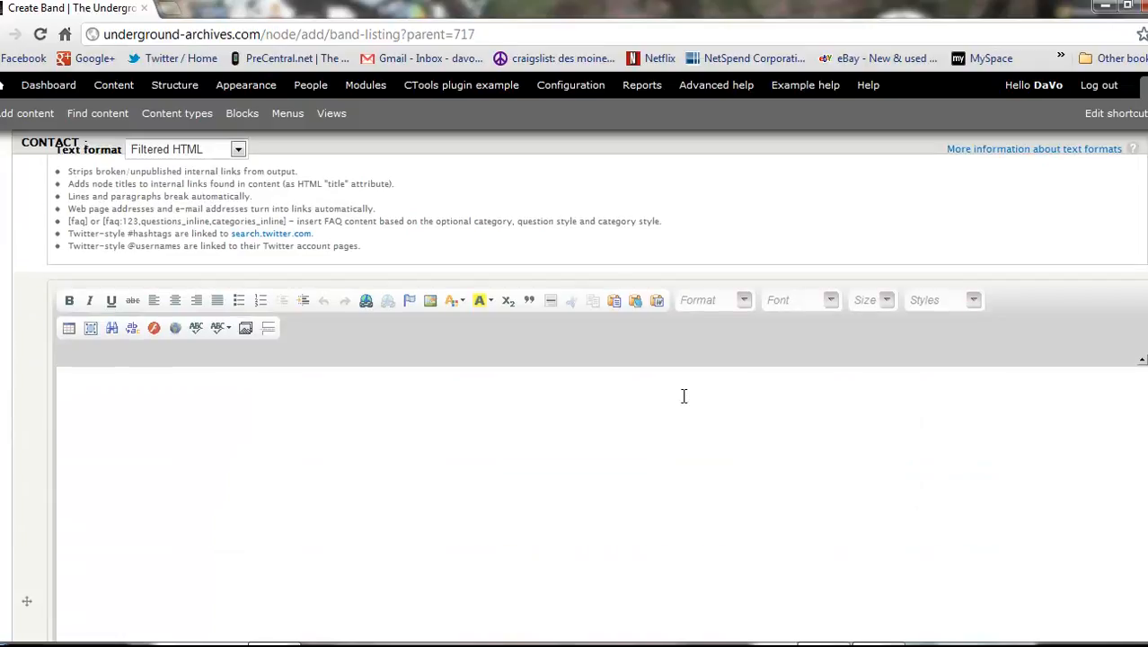
scroll(683, 396, "down", 5)
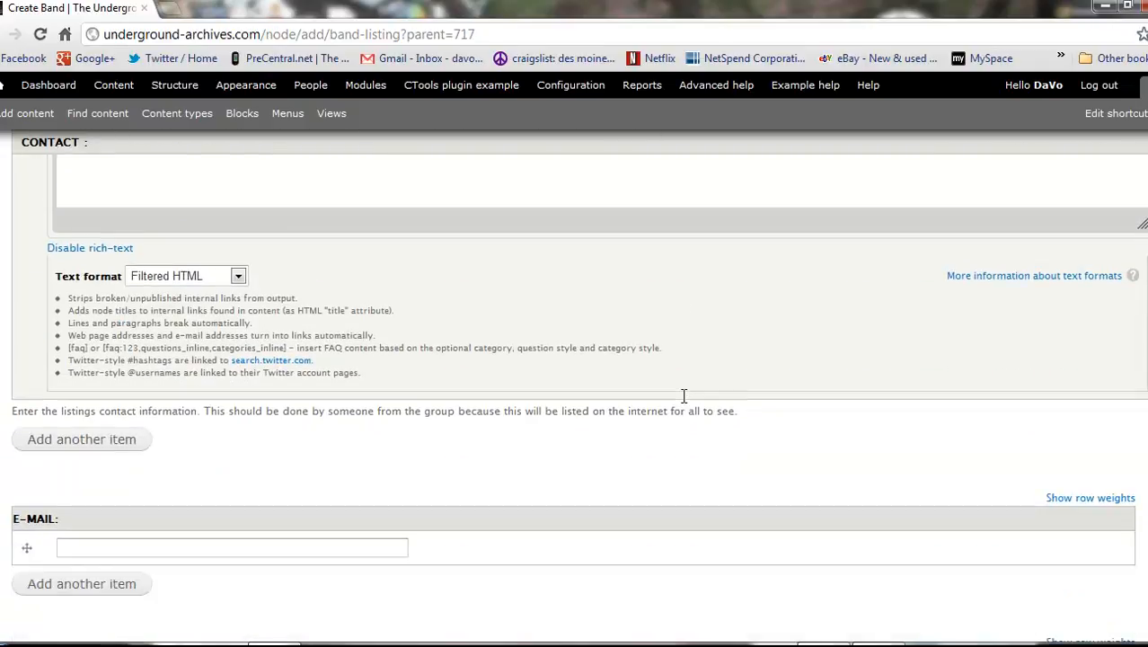
scroll(684, 396, "down", 3)
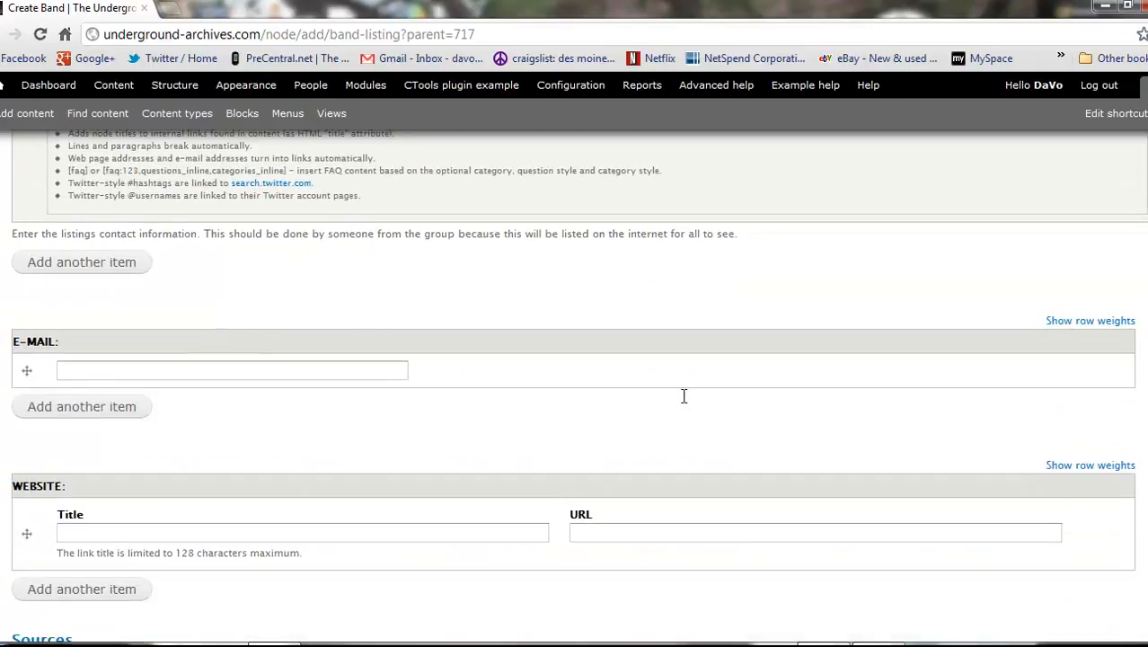
scroll(684, 396, "up", 5)
scroll(684, 396, "up", 5)
scroll(684, 396, "down", 2)
scroll(684, 397, "up", 1)
scroll(684, 396, "up", 5)
scroll(683, 397, "down", 6)
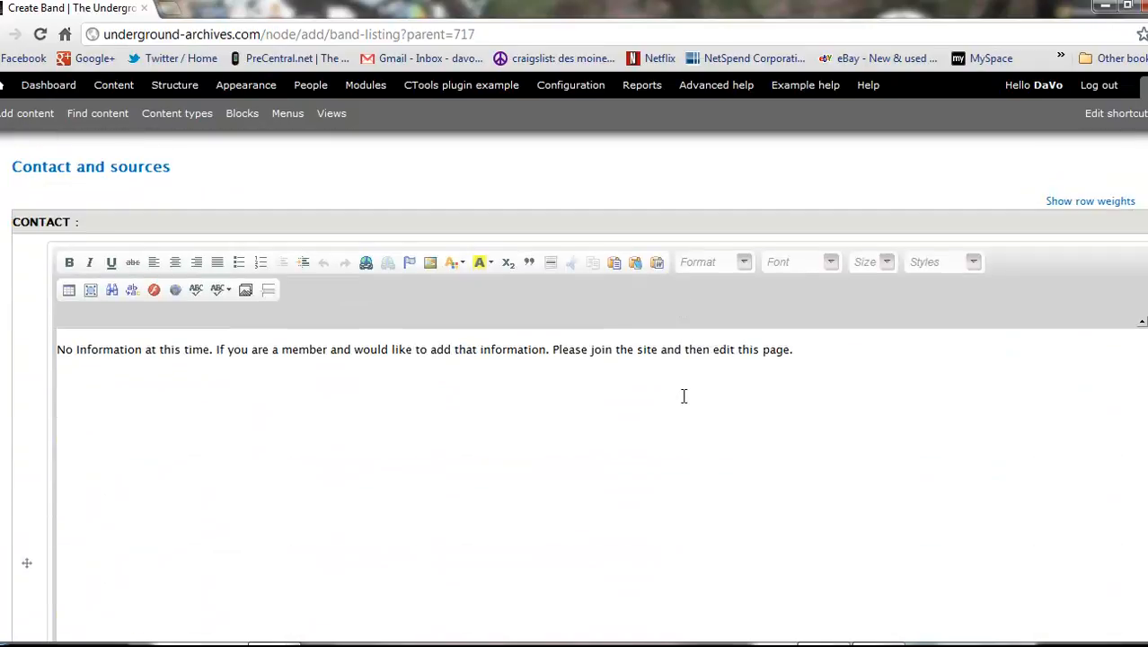
Look over the rest of the form, from the Contact text formats through Sources and the taxonomy choices to the content-sharing settings.
scroll(576, 468, "down", 4)
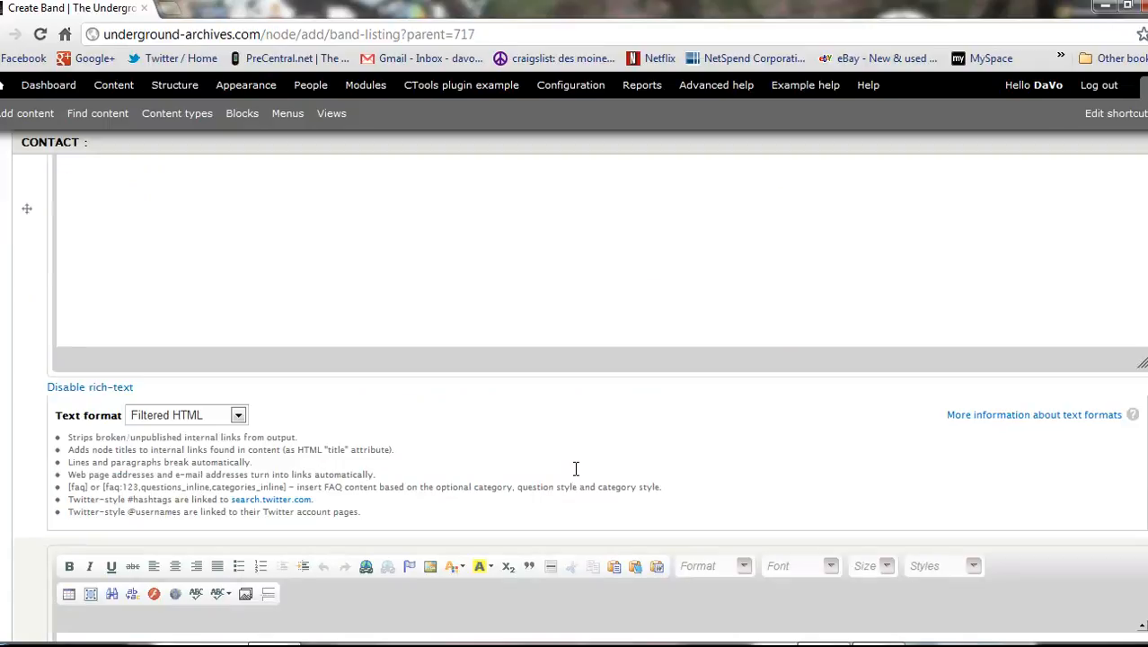
scroll(576, 468, "down", 3)
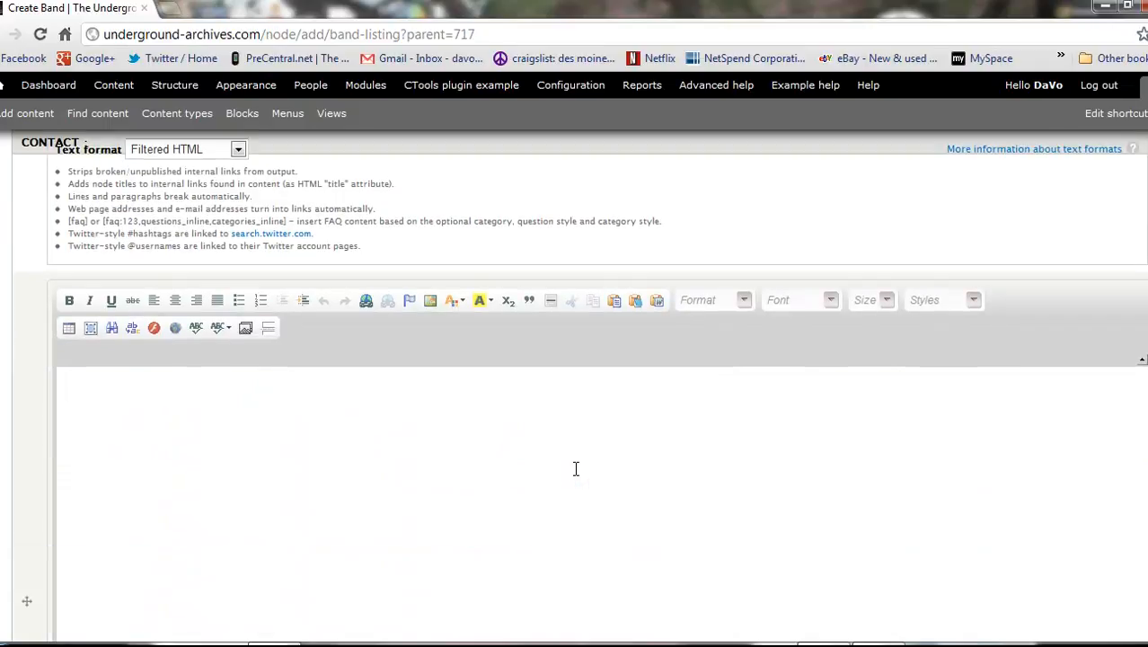
scroll(576, 468, "down", 3)
scroll(575, 468, "down", 4)
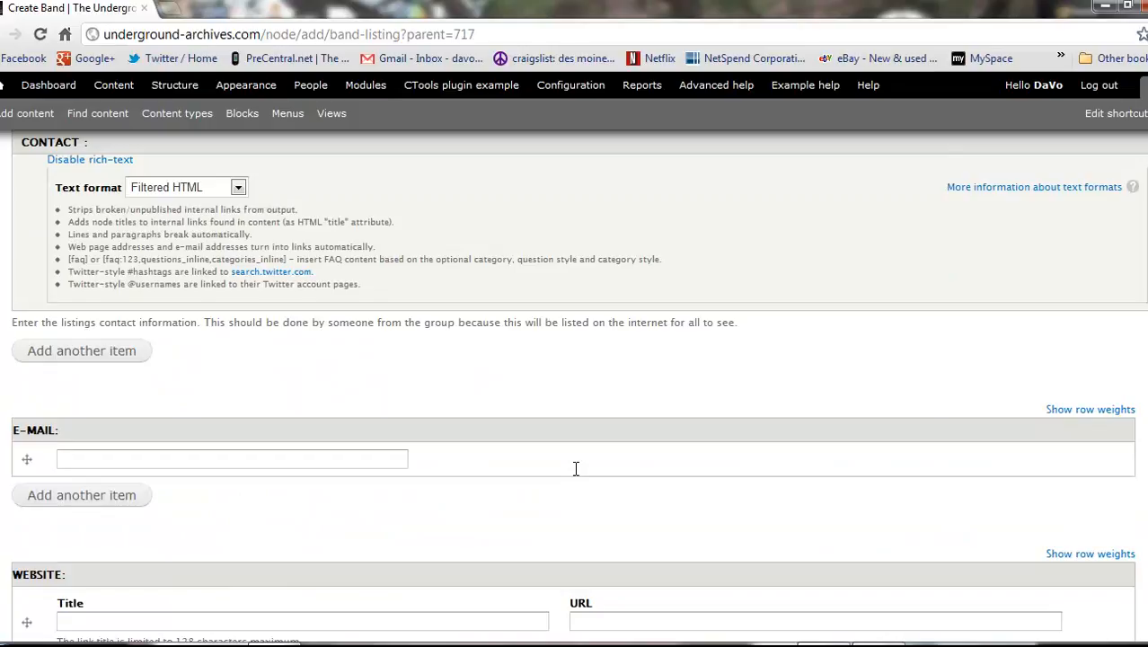
scroll(575, 468, "down", 1)
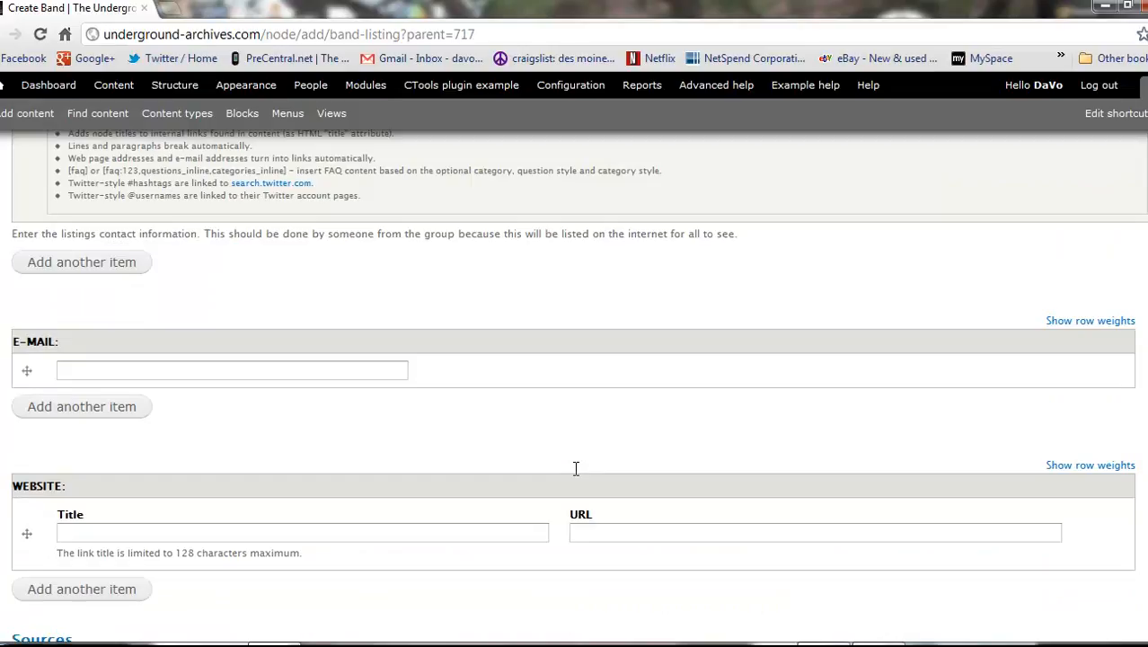
scroll(576, 469, "down", 2)
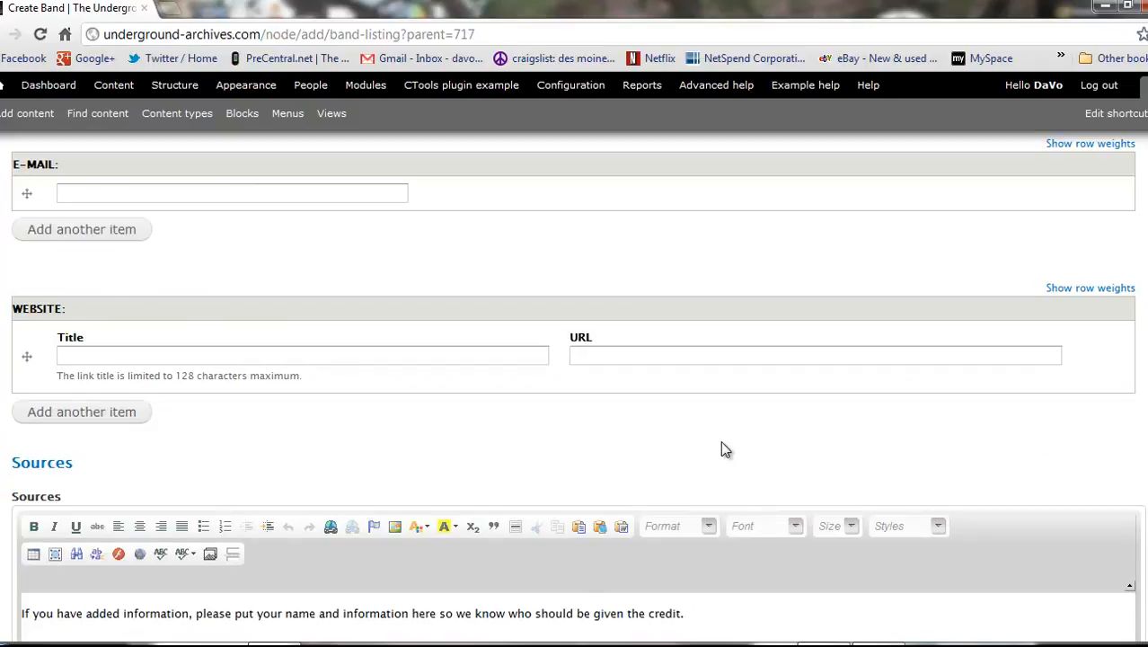
scroll(722, 442, "down", 3)
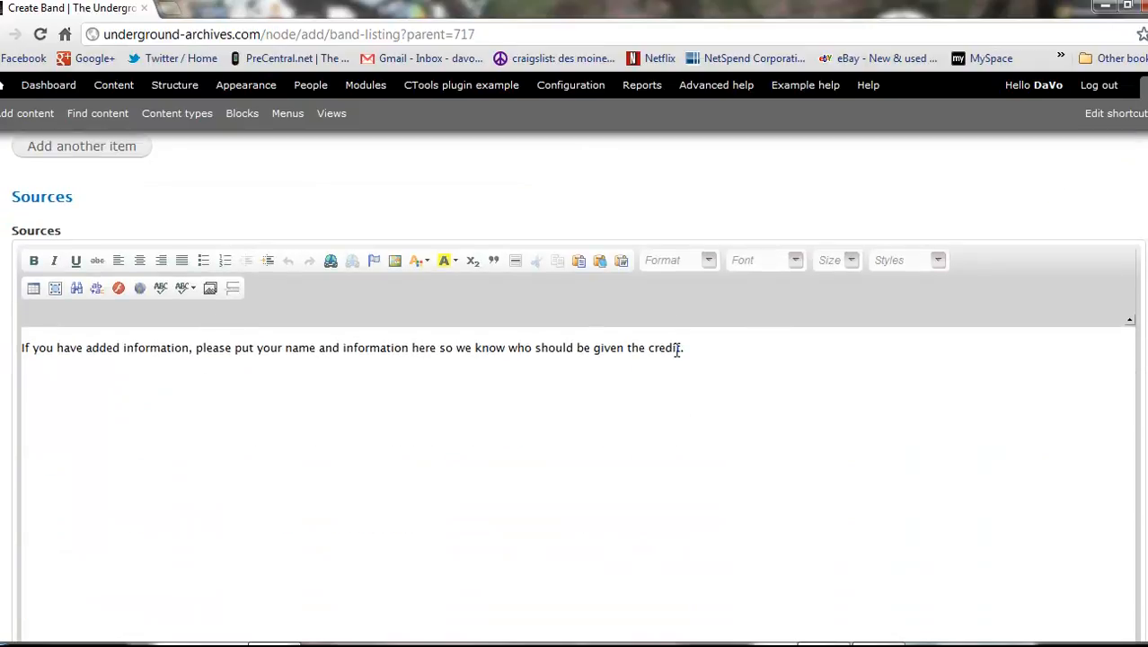
scroll(380, 396, "down", 10)
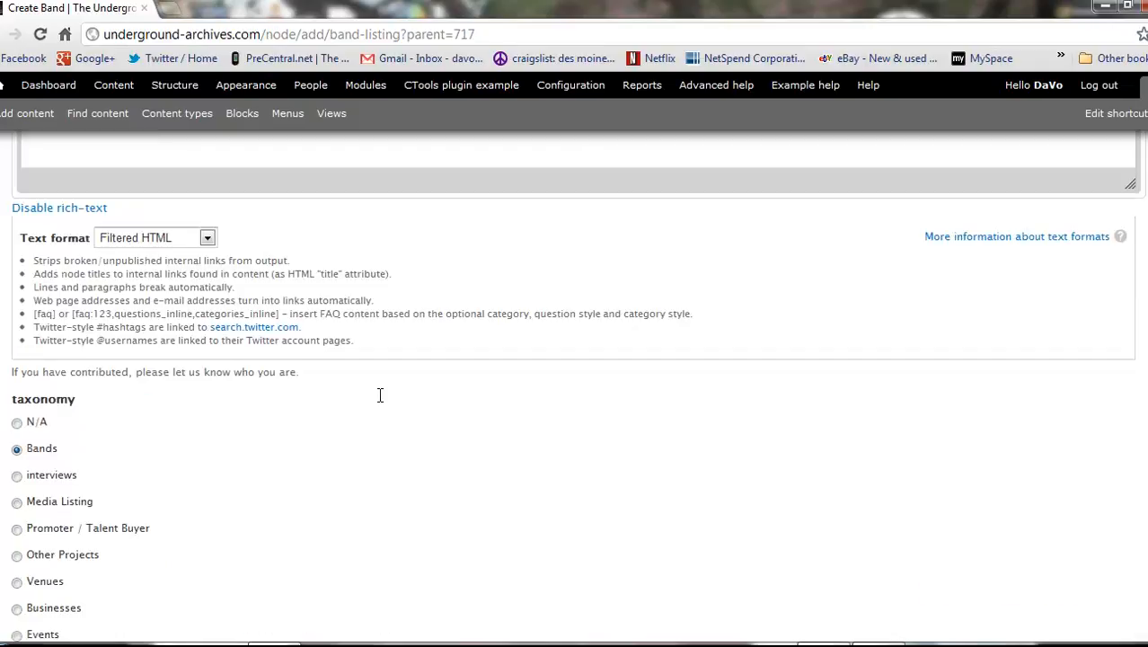
scroll(380, 395, "down", 3)
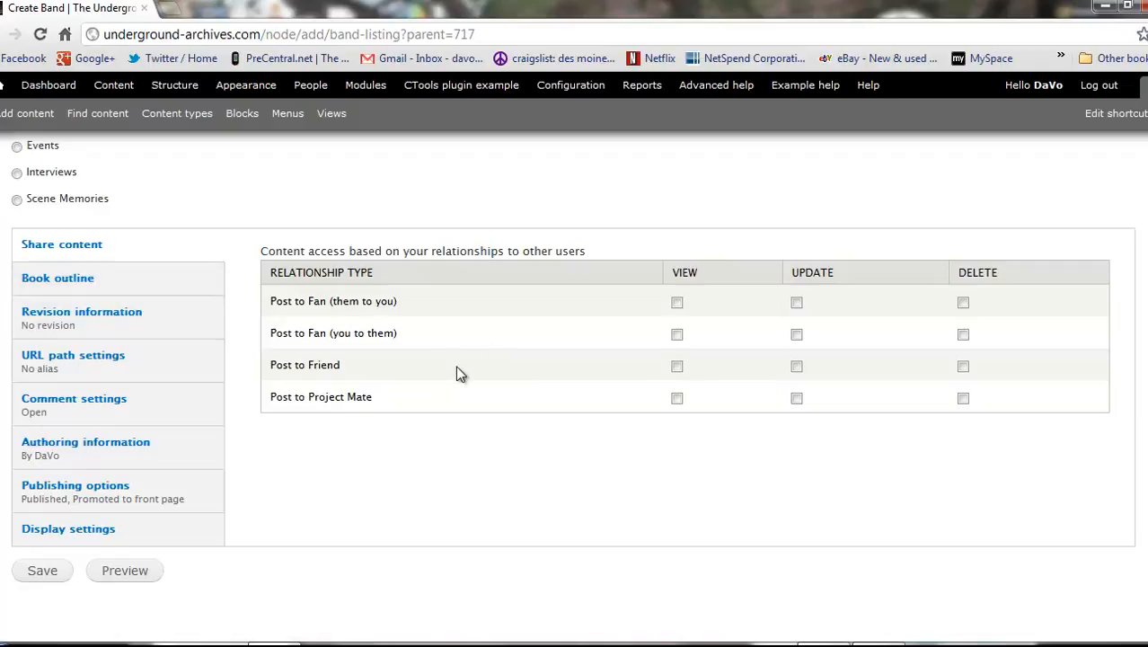
Set the listing's URL alias to "Test Pattern" in the URL path settings.
left_click(122, 360)
left_click(364, 271)
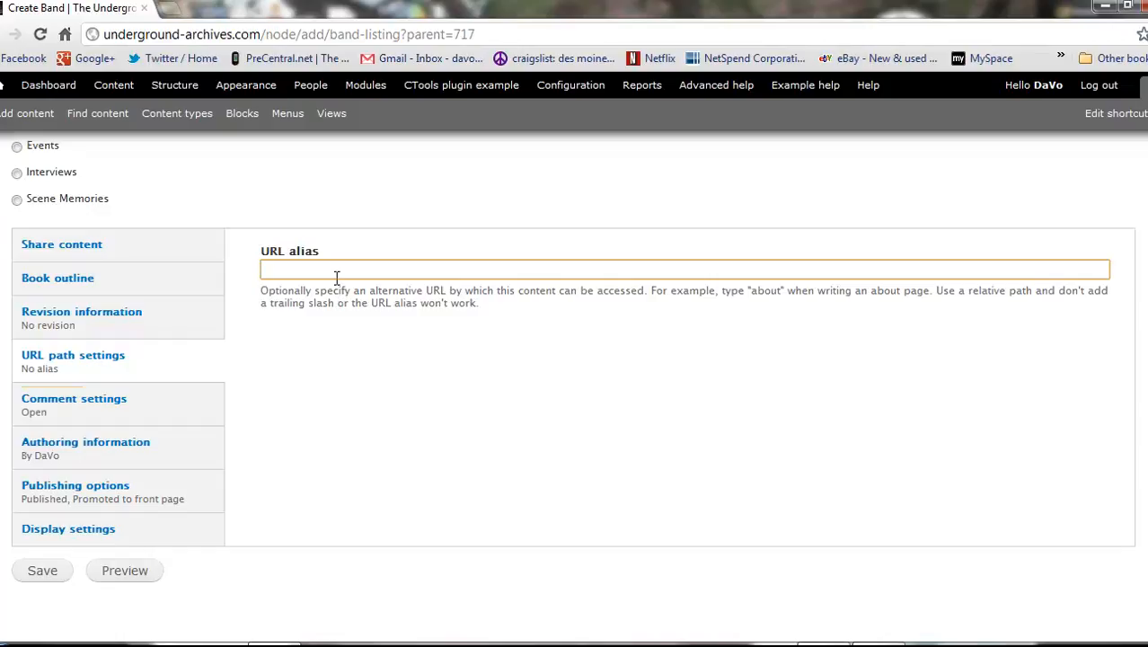
type("test pat")
key("Down")
key("Return")
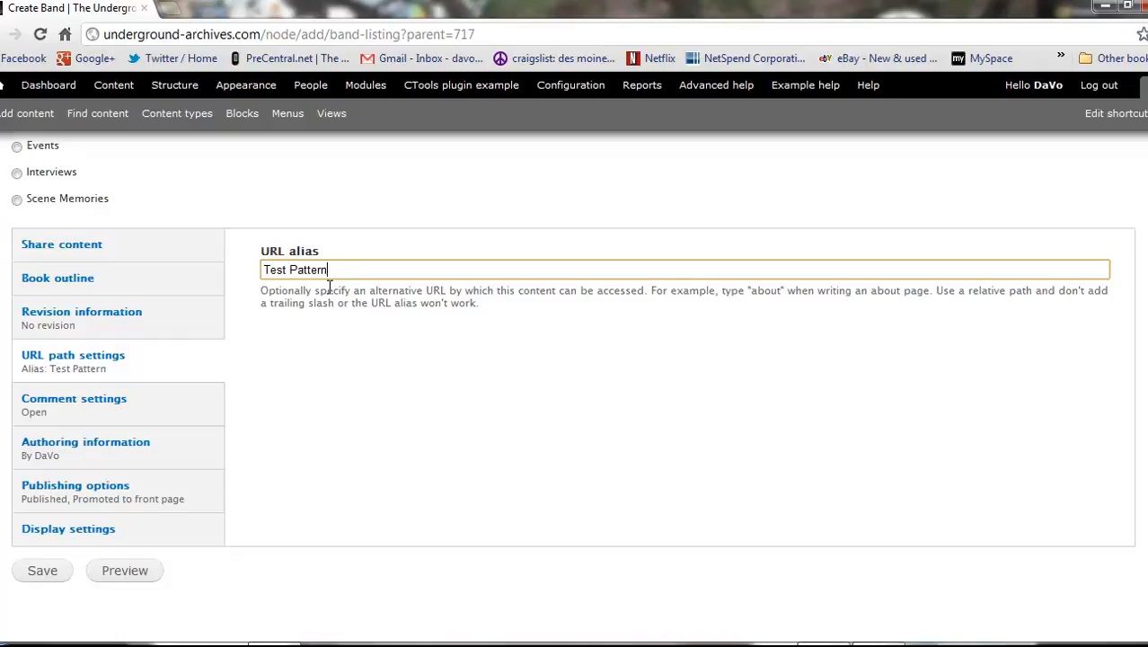
Check the listing's book outline and browse the available parent items, without choosing a different one.
left_click(81, 285)
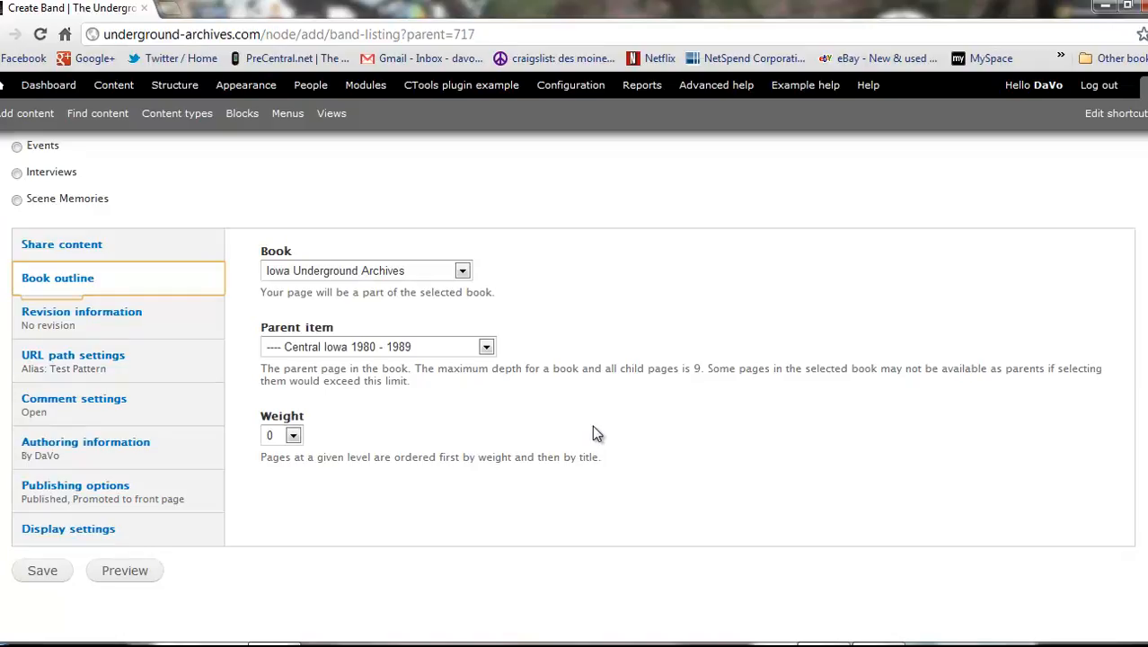
left_click(328, 348)
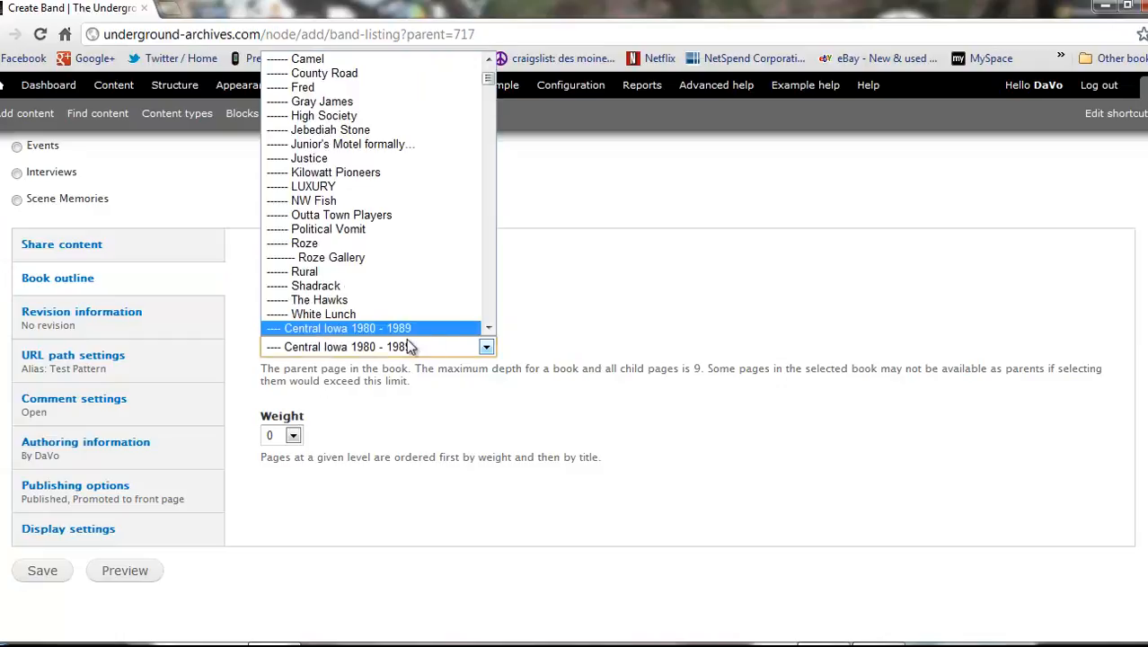
left_click_drag(488, 329, 489, 329)
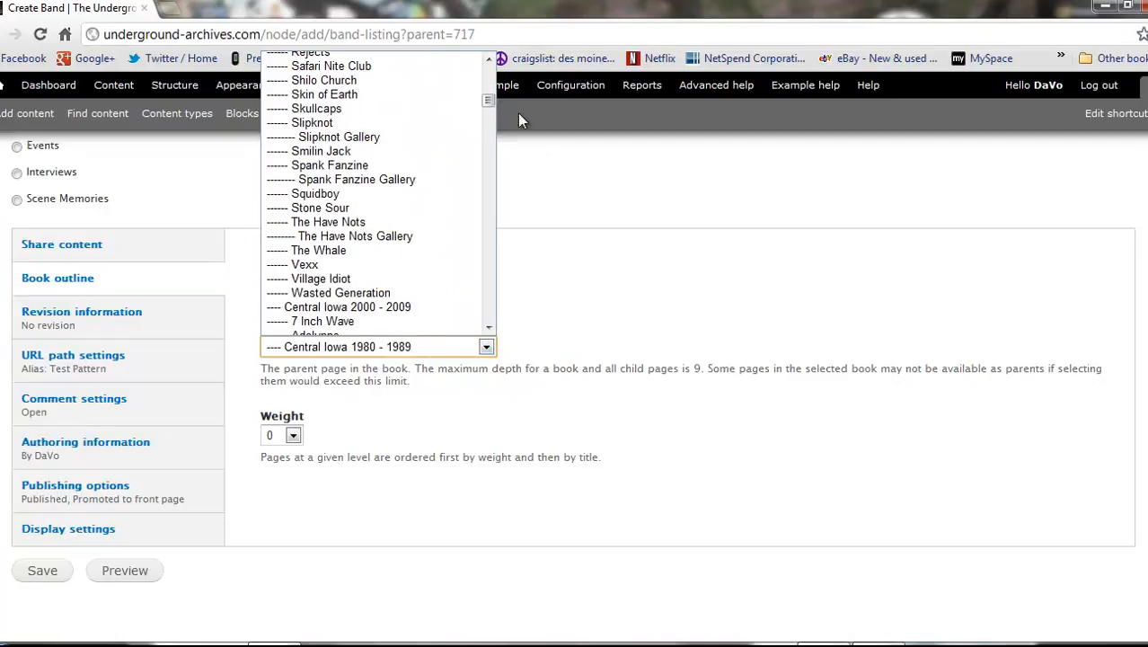
left_click(487, 348)
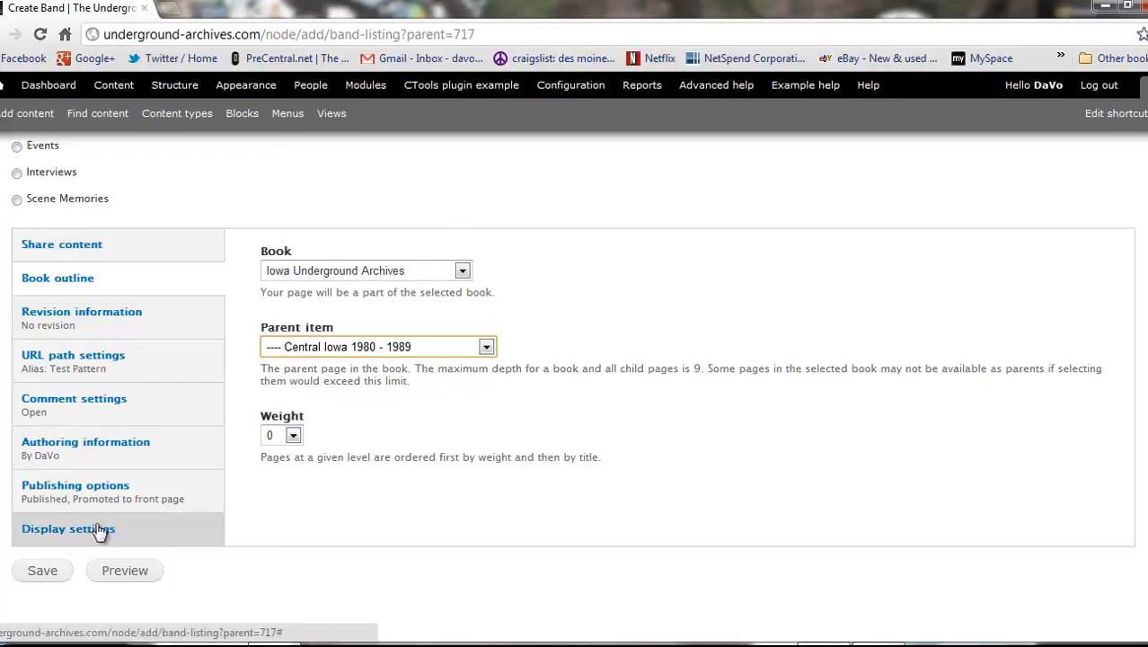
Check the publishing options, keep the listing Published, and save the band listing.
left_click(109, 486)
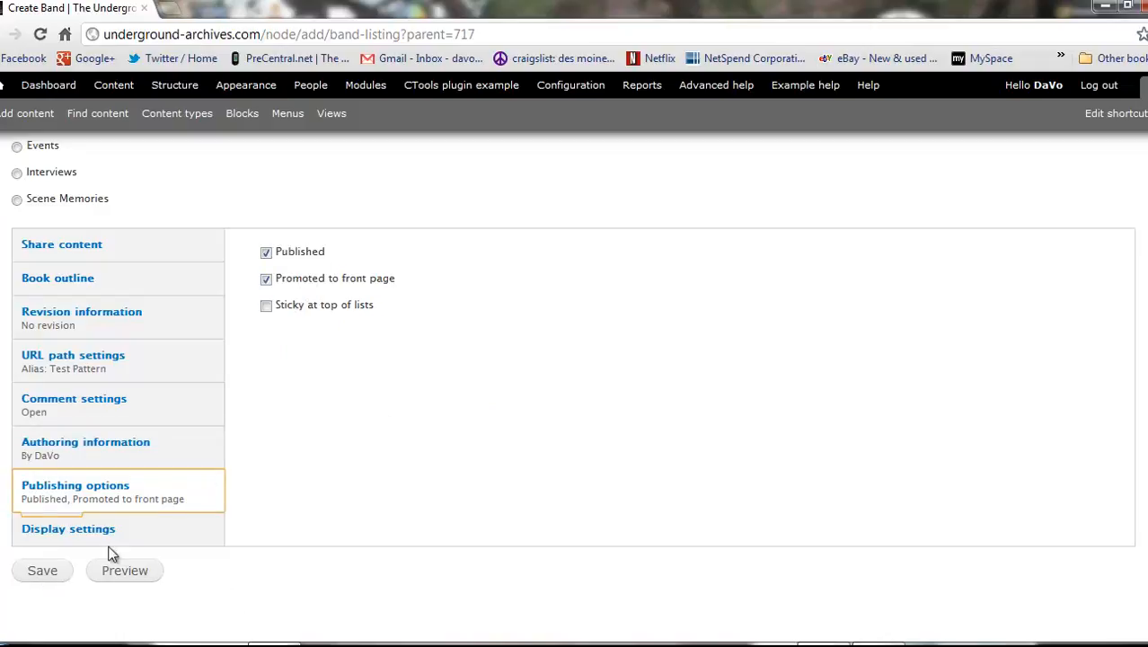
left_click(275, 258)
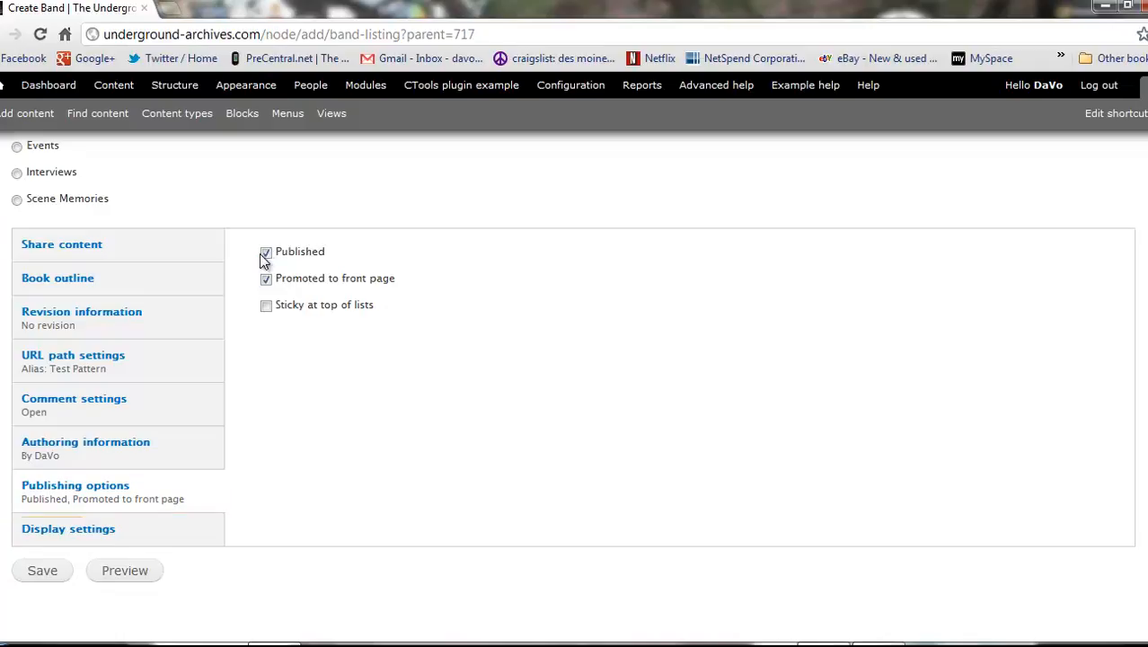
left_click(267, 254)
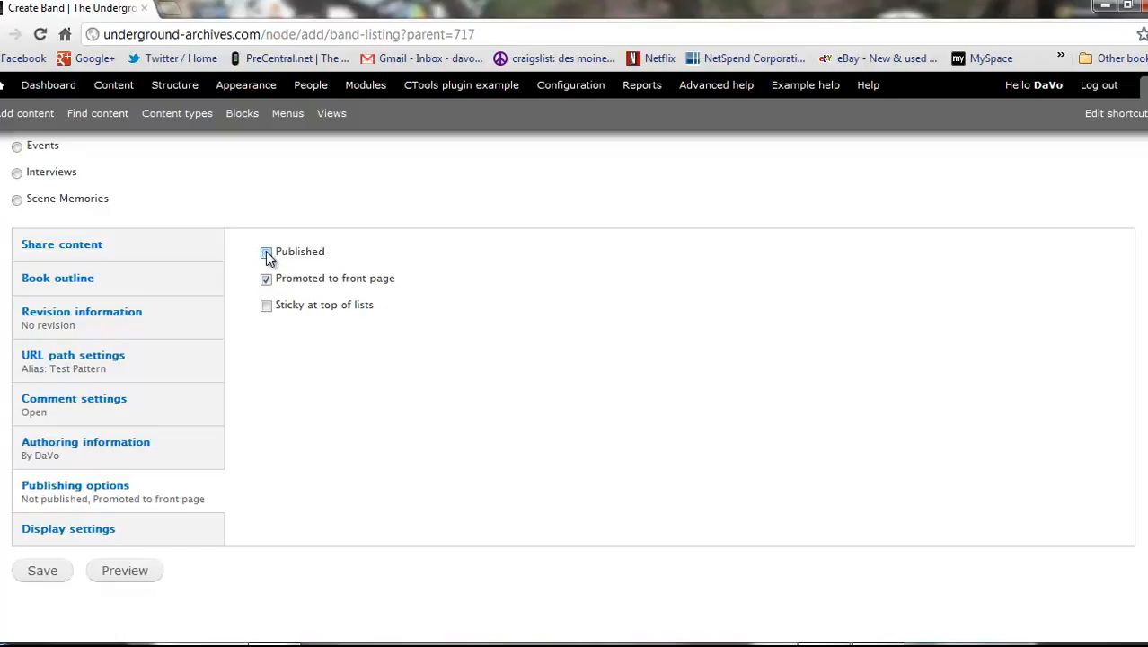
left_click(267, 255)
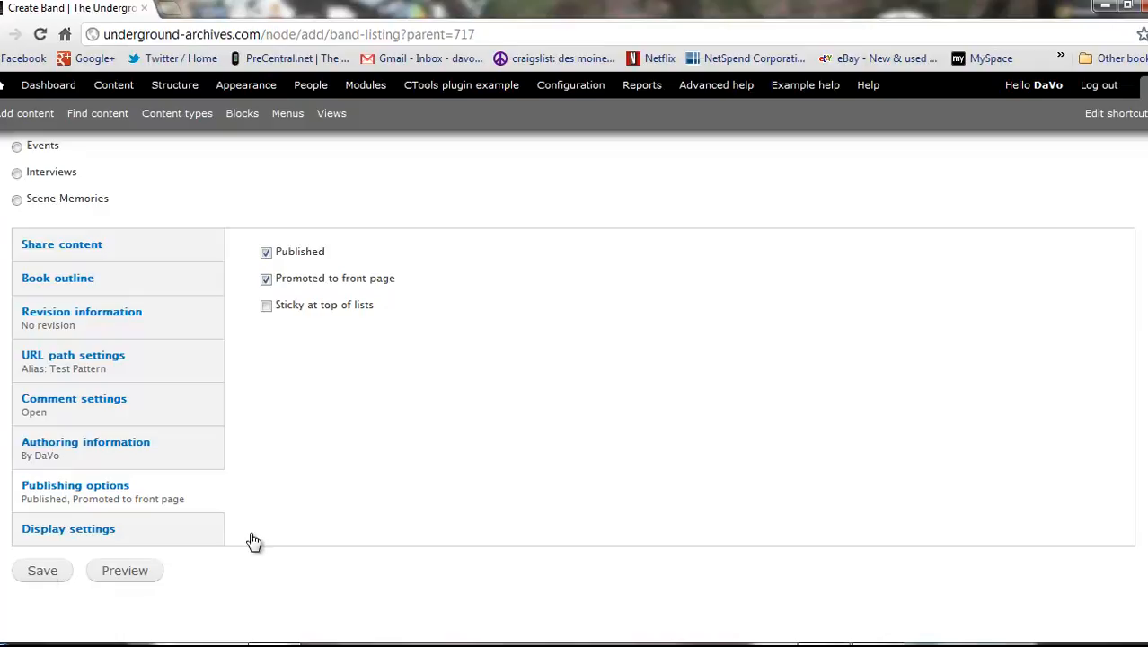
left_click(42, 572)
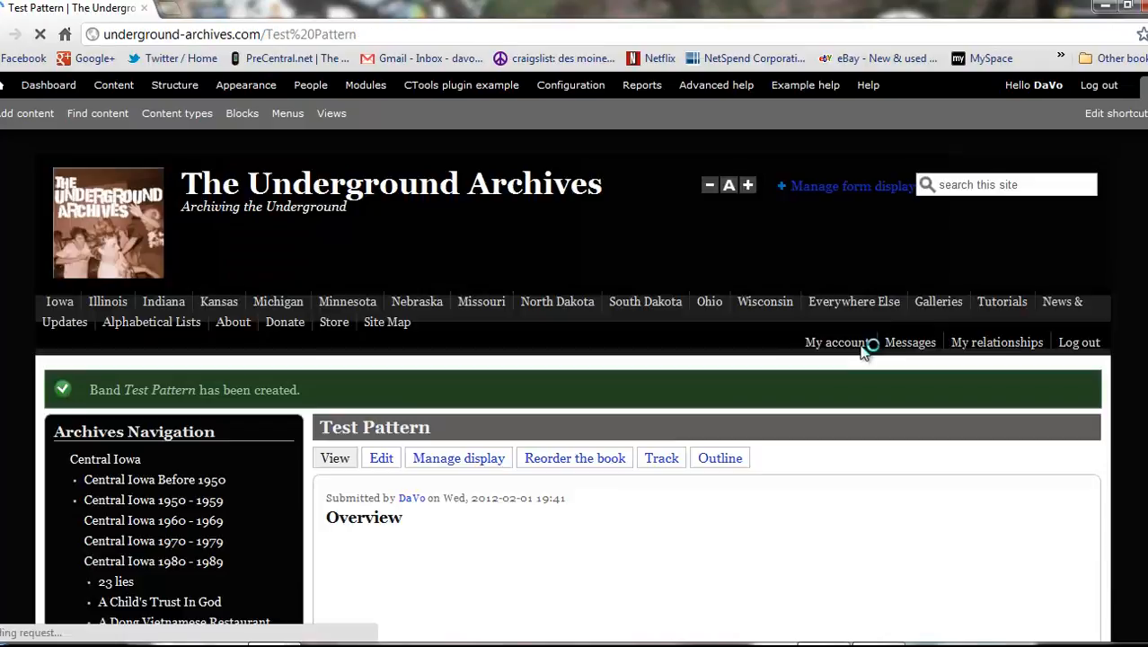
Enlarge the Overview photo on the saved Test Pattern page and close the enlarged view.
scroll(860, 351, "down", 4)
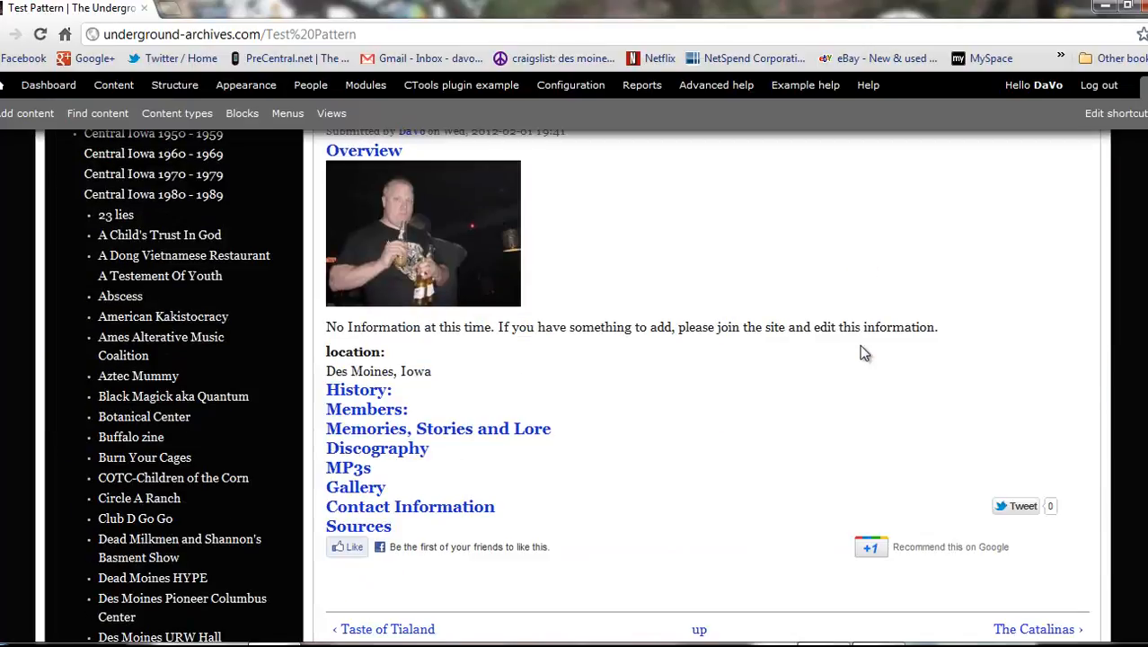
left_click(455, 252)
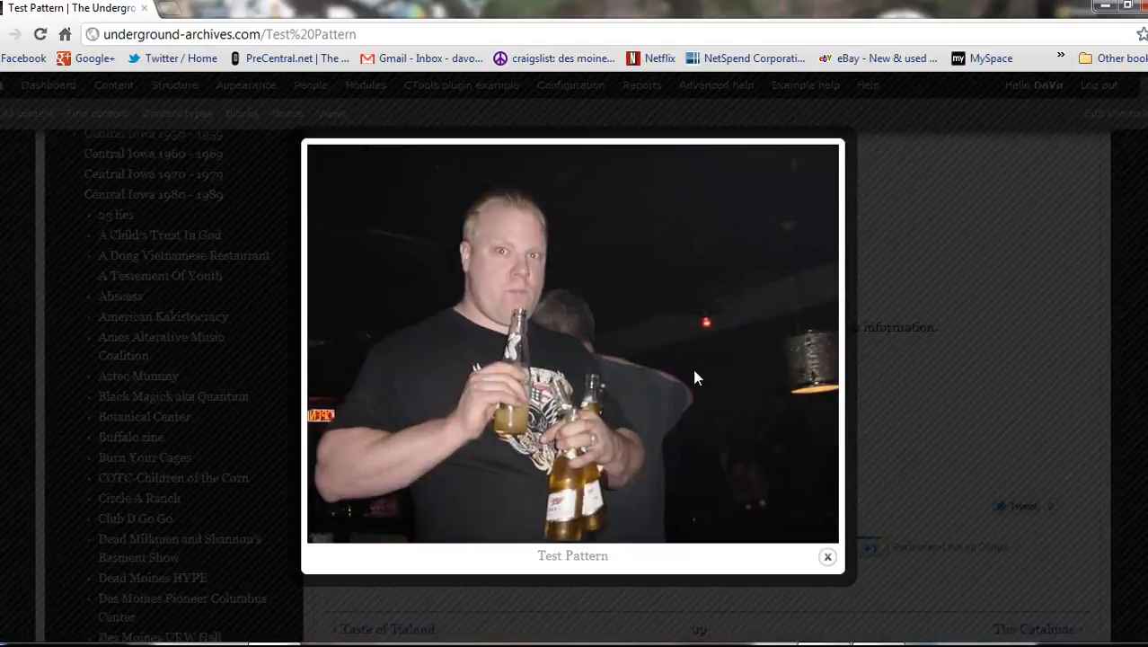
left_click(828, 556)
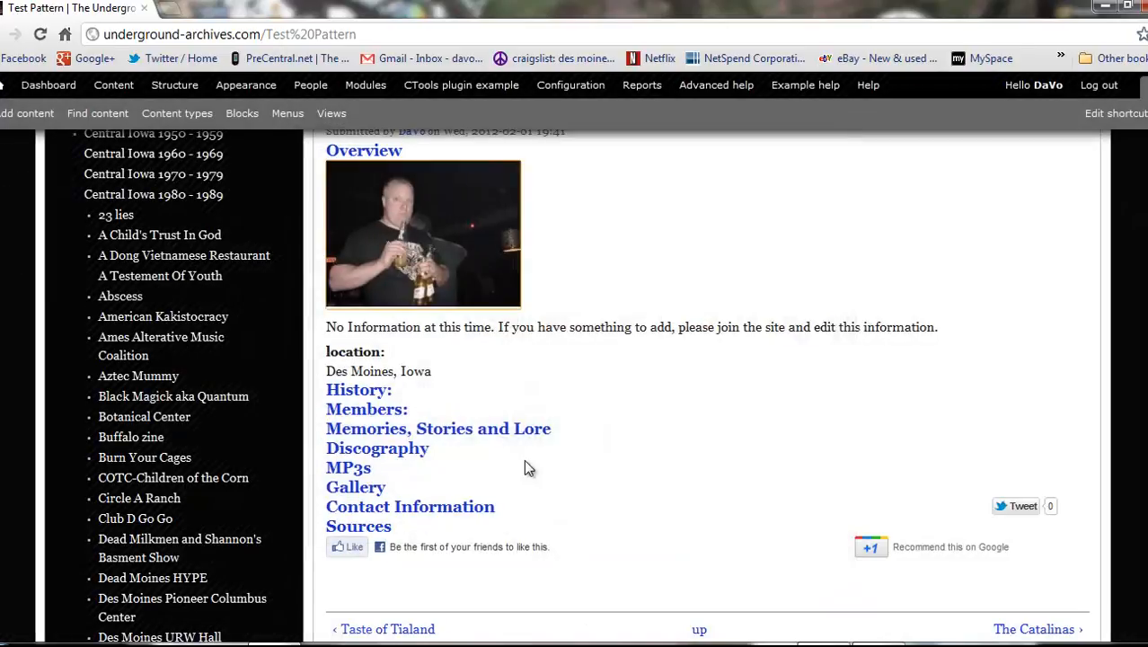
Expand the History and Members sections and look over the whole Test Pattern page.
left_click(368, 391)
left_click(375, 453)
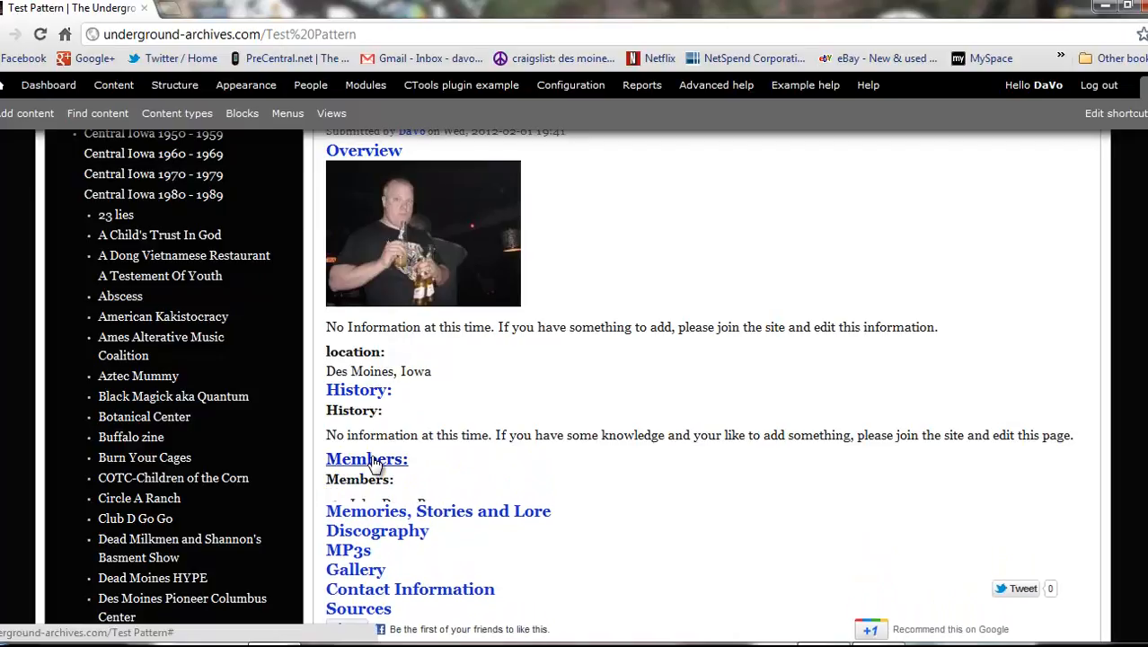
scroll(376, 463, "down", 1)
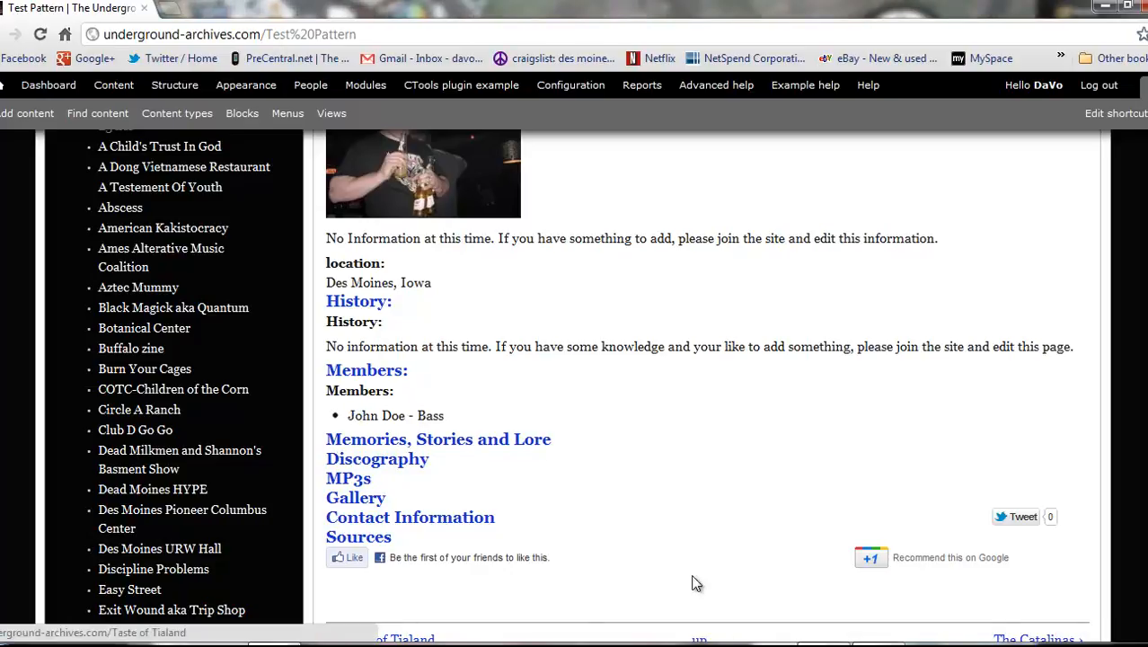
scroll(691, 584, "up", 5)
scroll(692, 584, "down", 7)
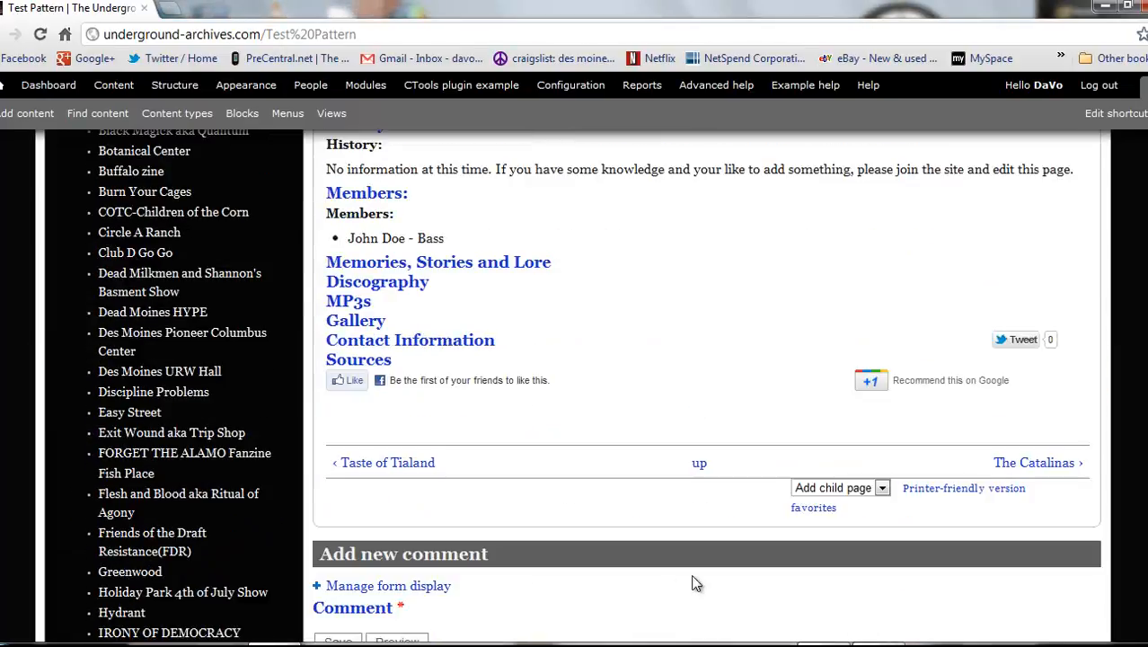
scroll(692, 584, "up", 5)
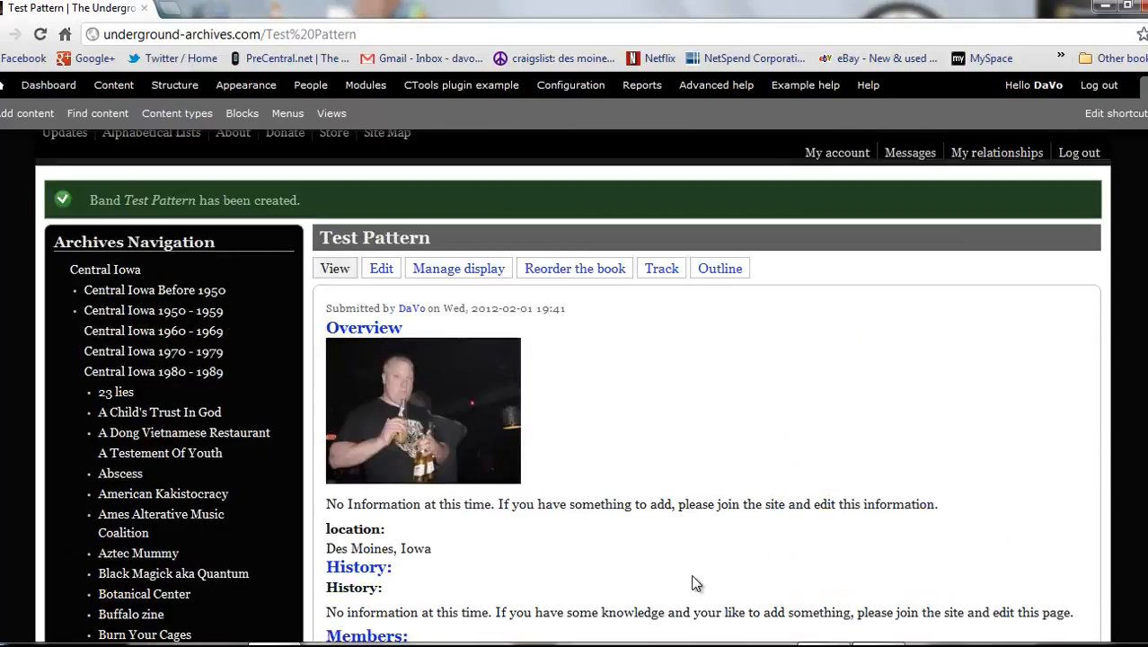
scroll(692, 584, "down", 2)
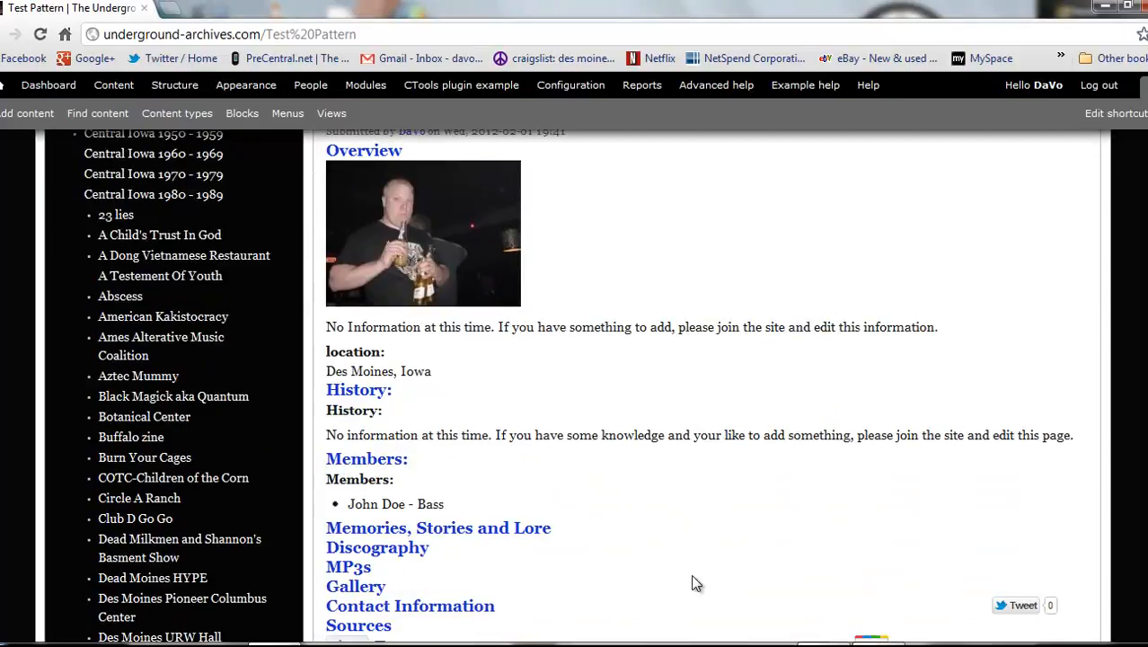